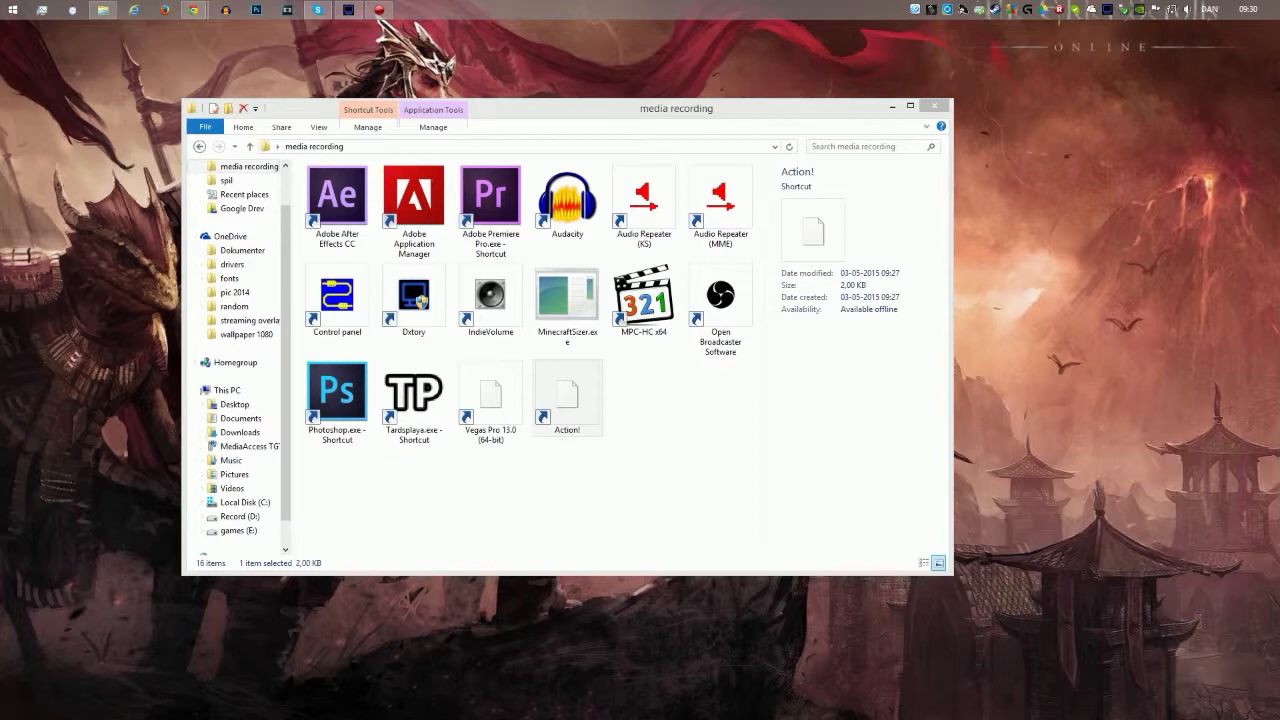
# Review the Dxtory license price, the Lagarith codec's official page and its Wikipedia article in the browser
pyautogui.click(193, 10)
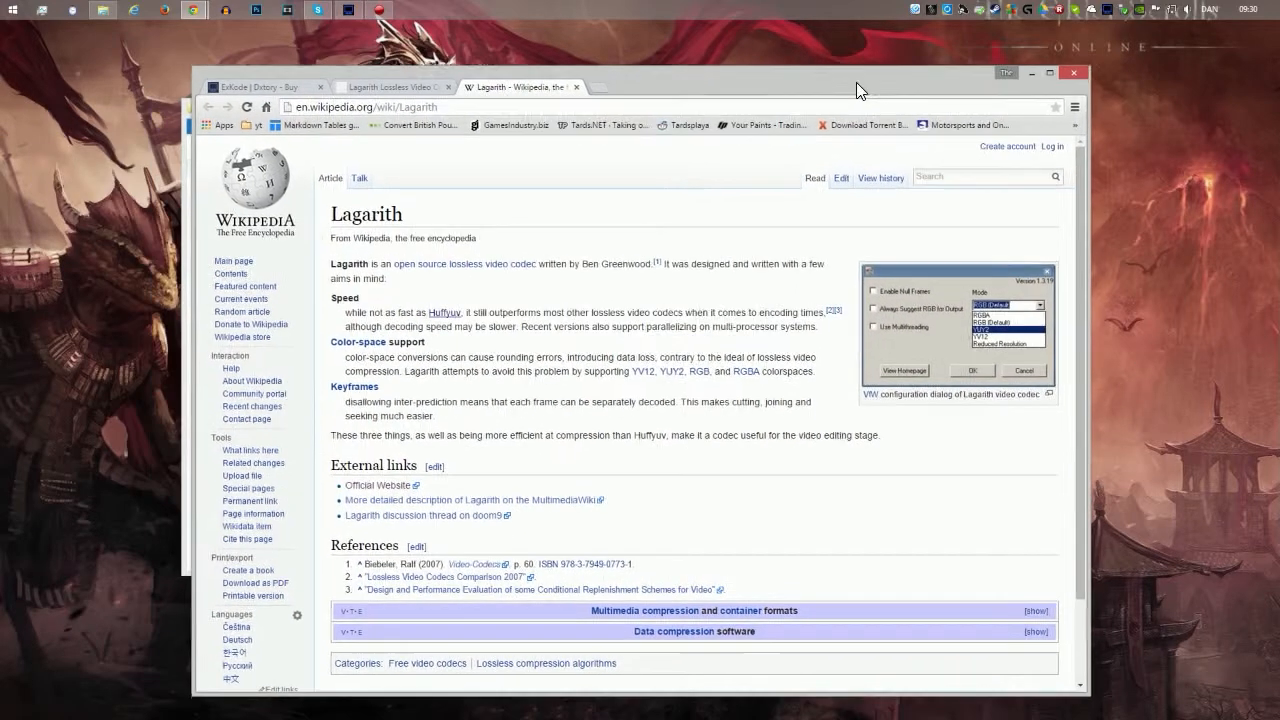
pyautogui.click(262, 76)
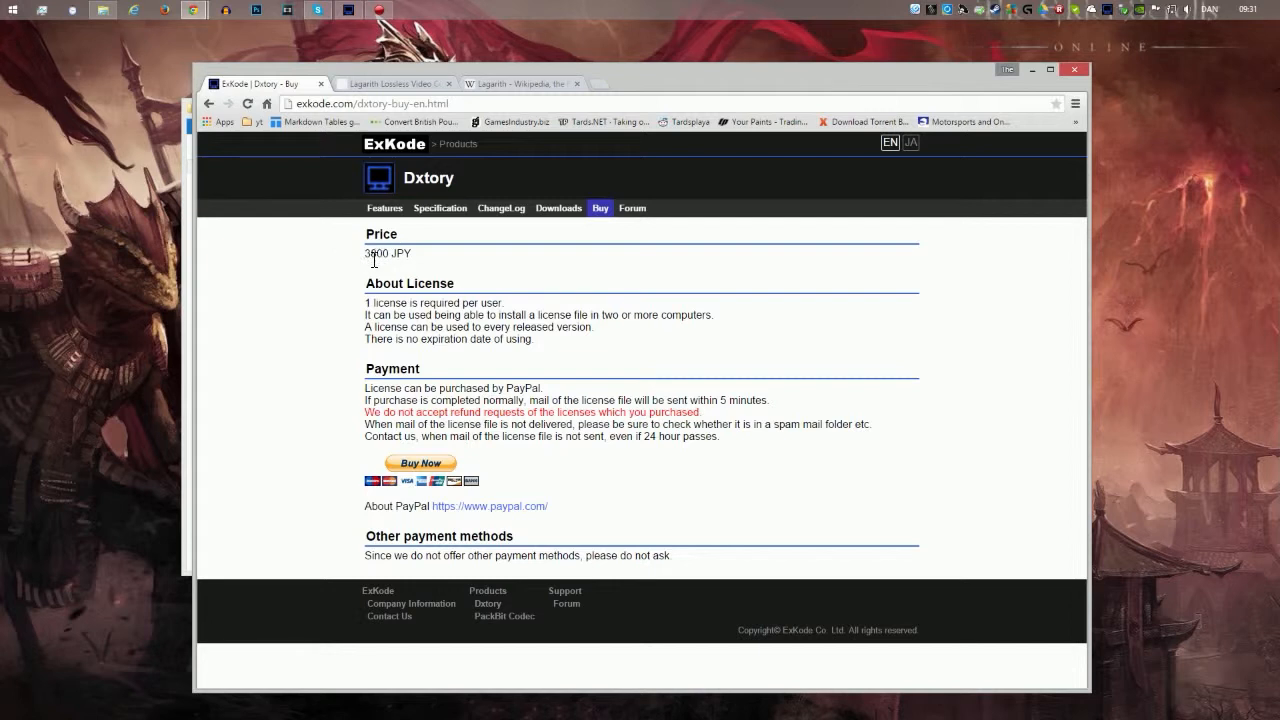
pyautogui.moveTo(366, 256); pyautogui.dragTo(412, 256)
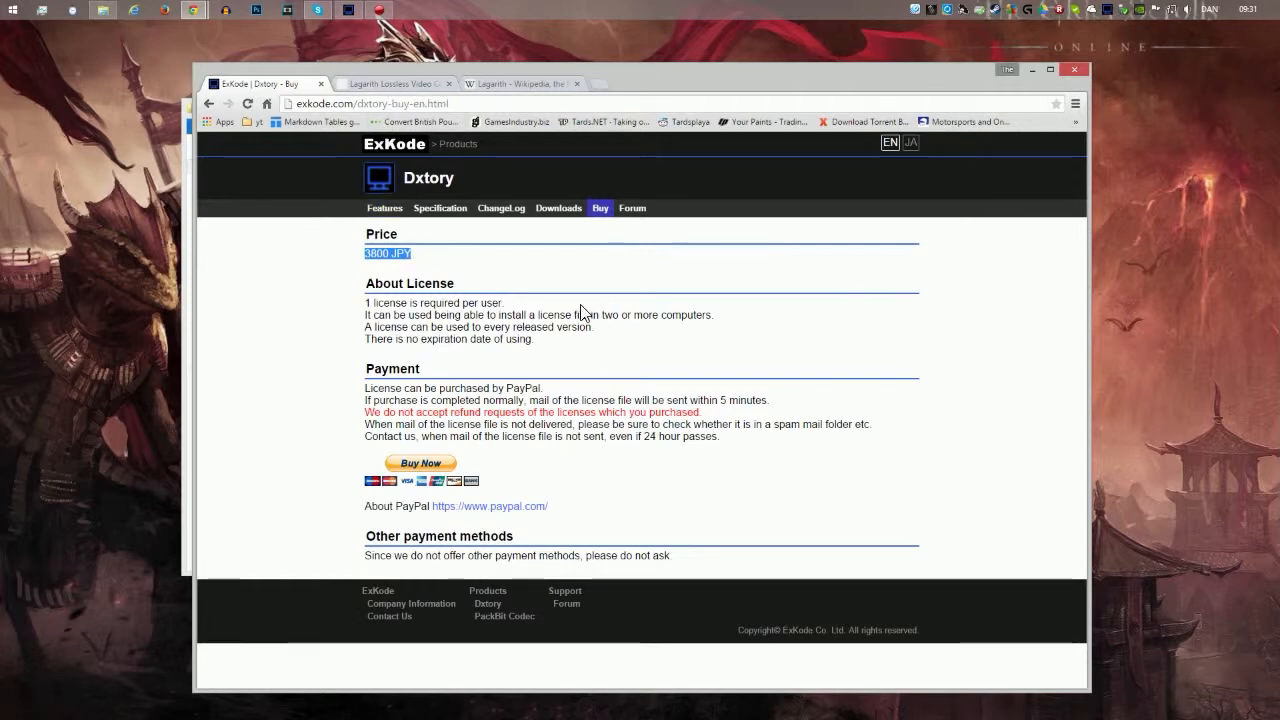
pyautogui.click(410, 83)
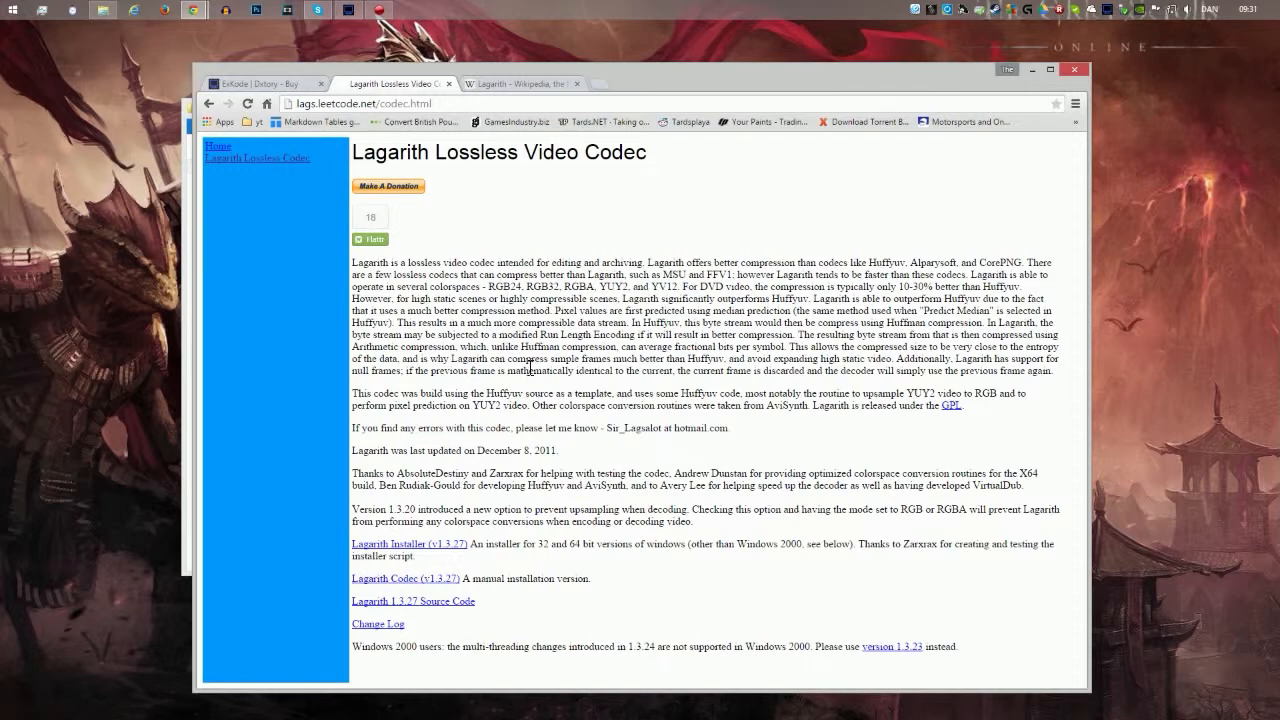
pyautogui.click(502, 83)
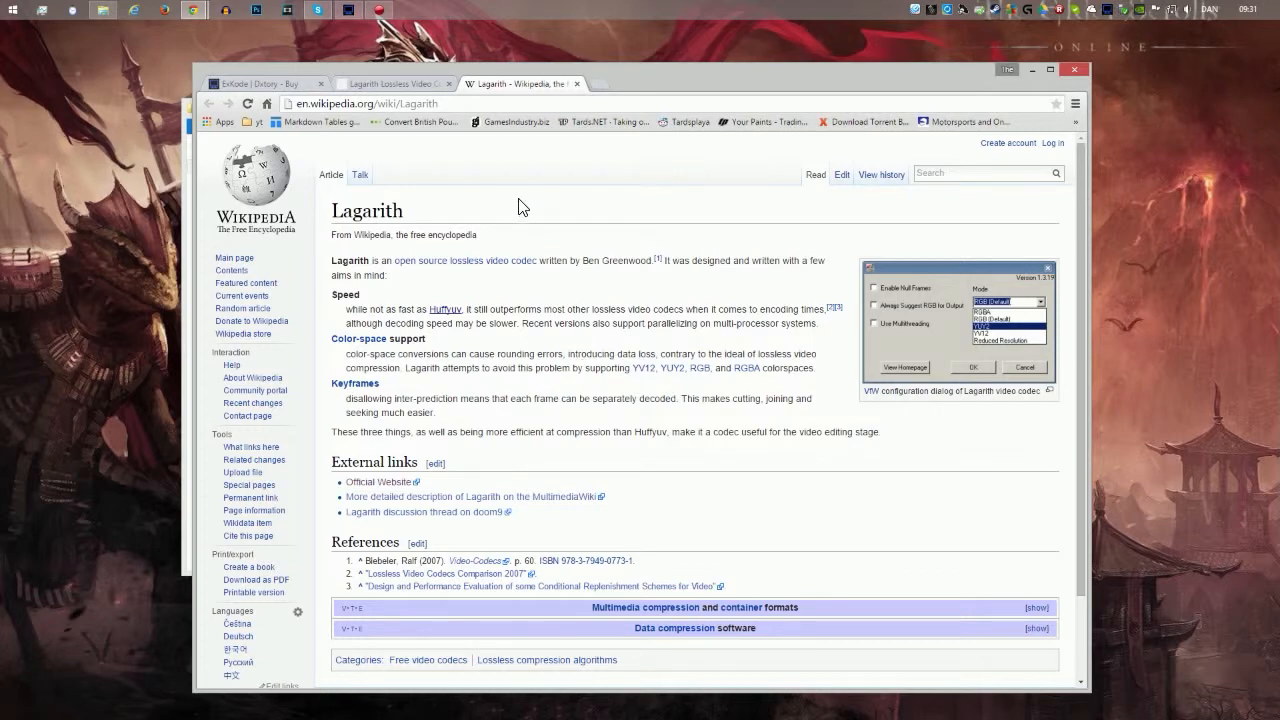
pyautogui.click(1032, 72)
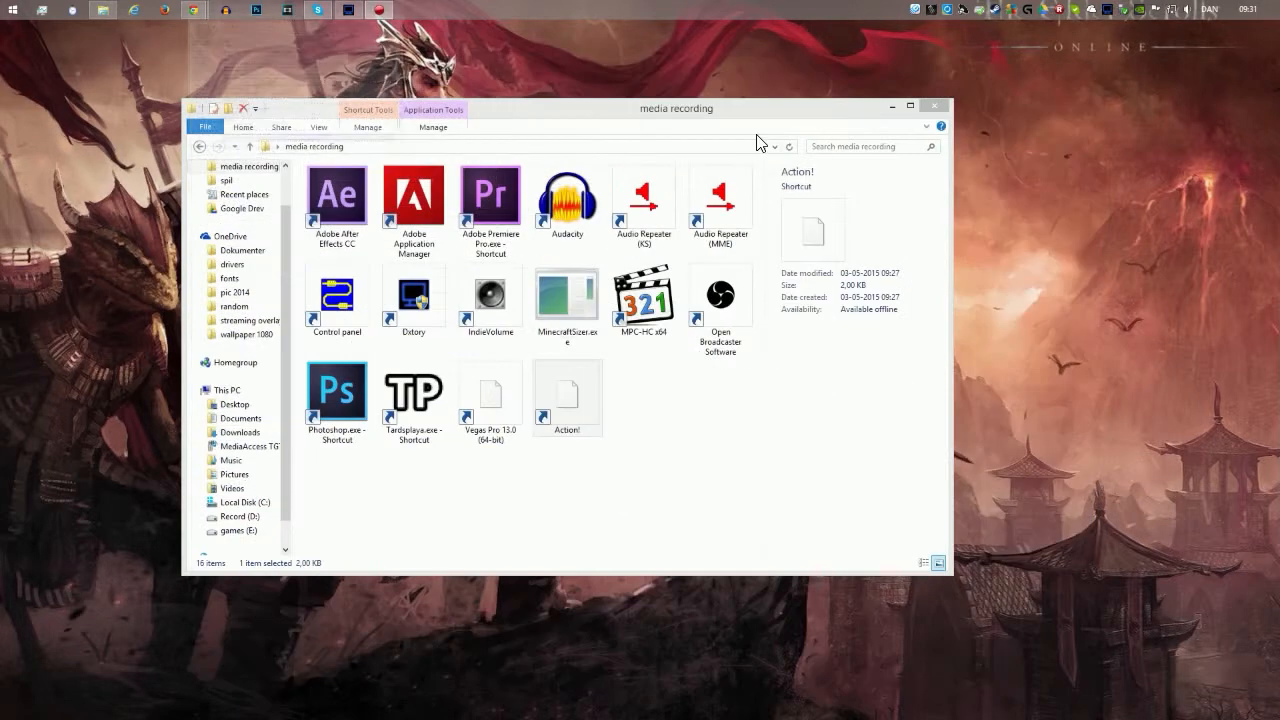
# Switch to Dxtory, view the overlay settings and open the folder chooser for adding a movie save folder
pyautogui.moveTo(0, 270); pyautogui.dragTo(510, 144)
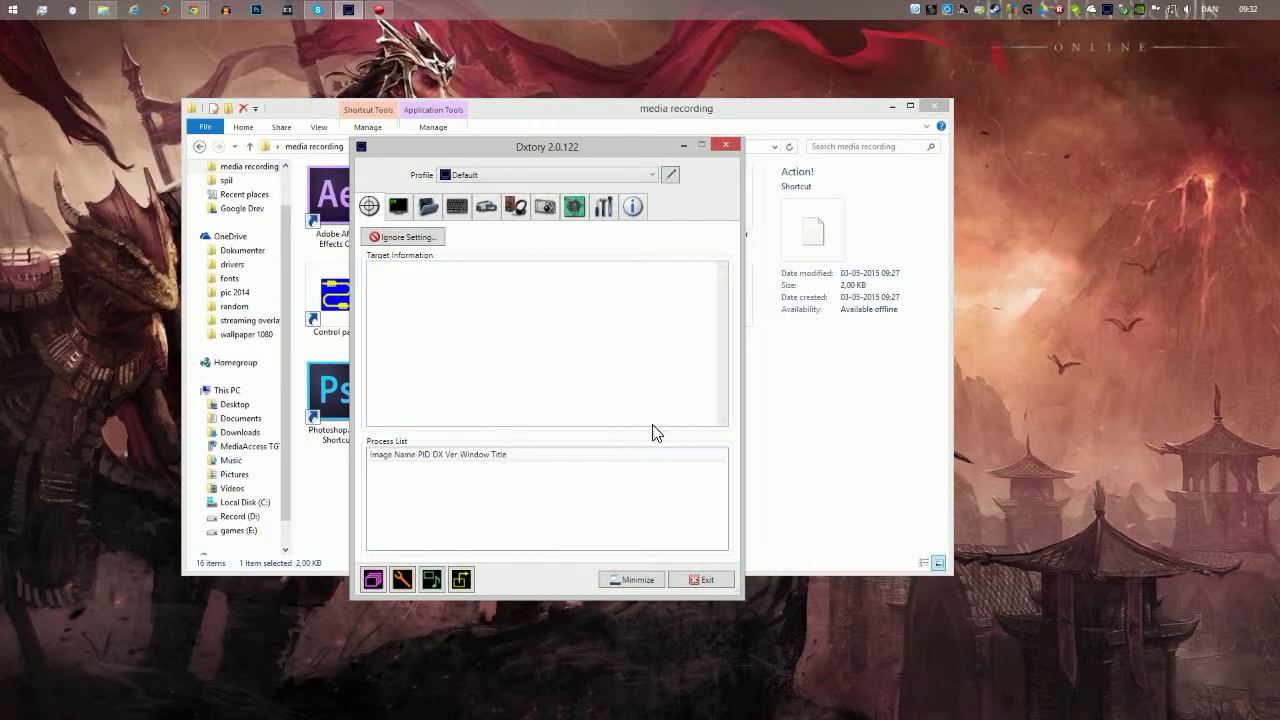
pyautogui.click(398, 206)
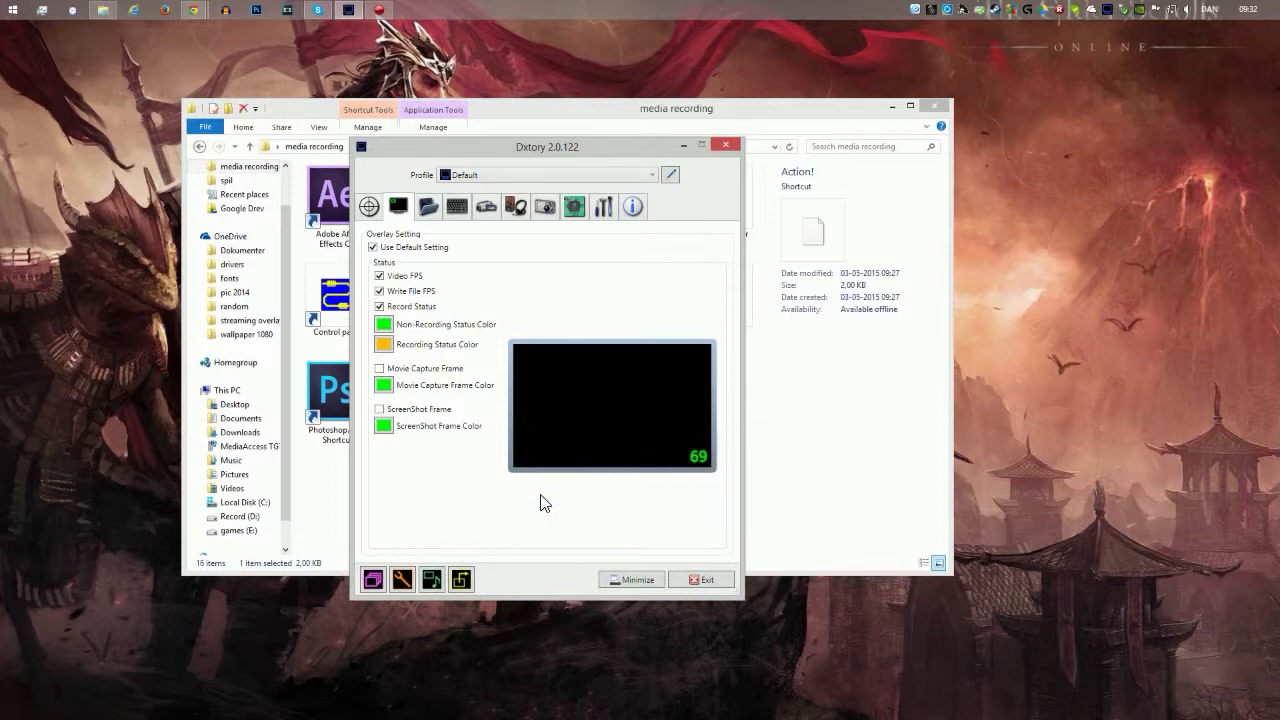
pyautogui.click(428, 206)
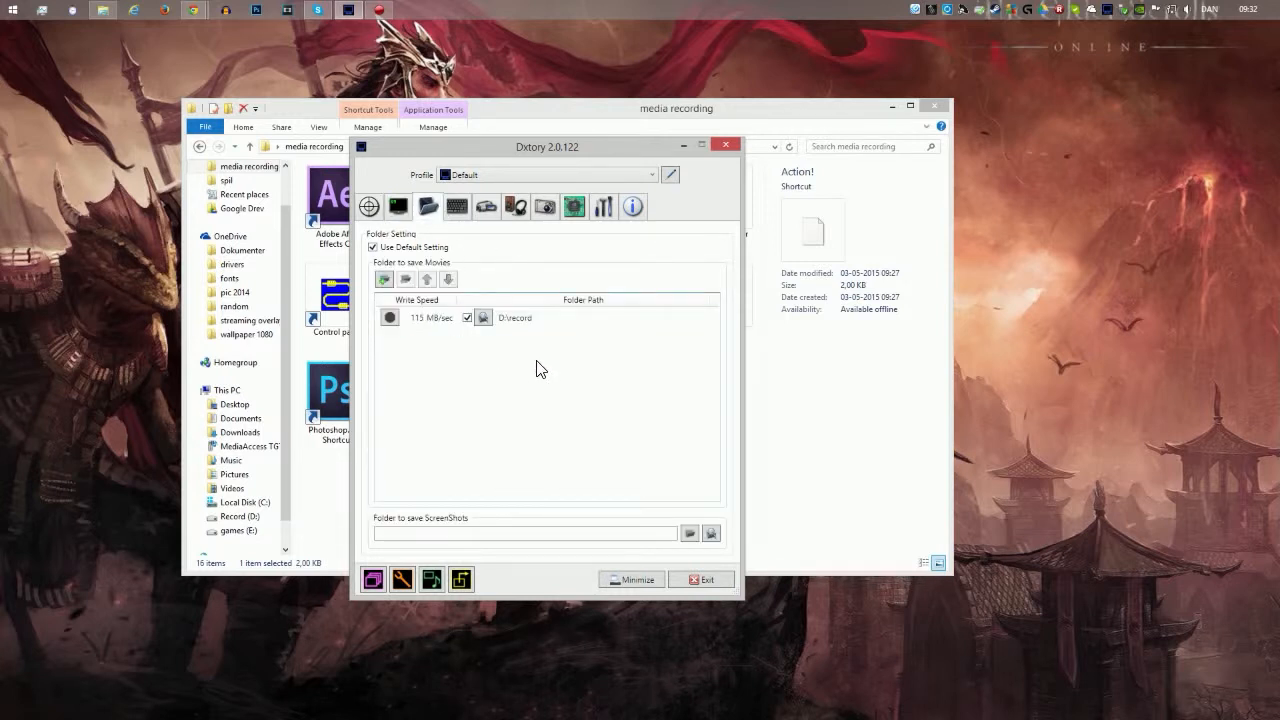
pyautogui.click(385, 281)
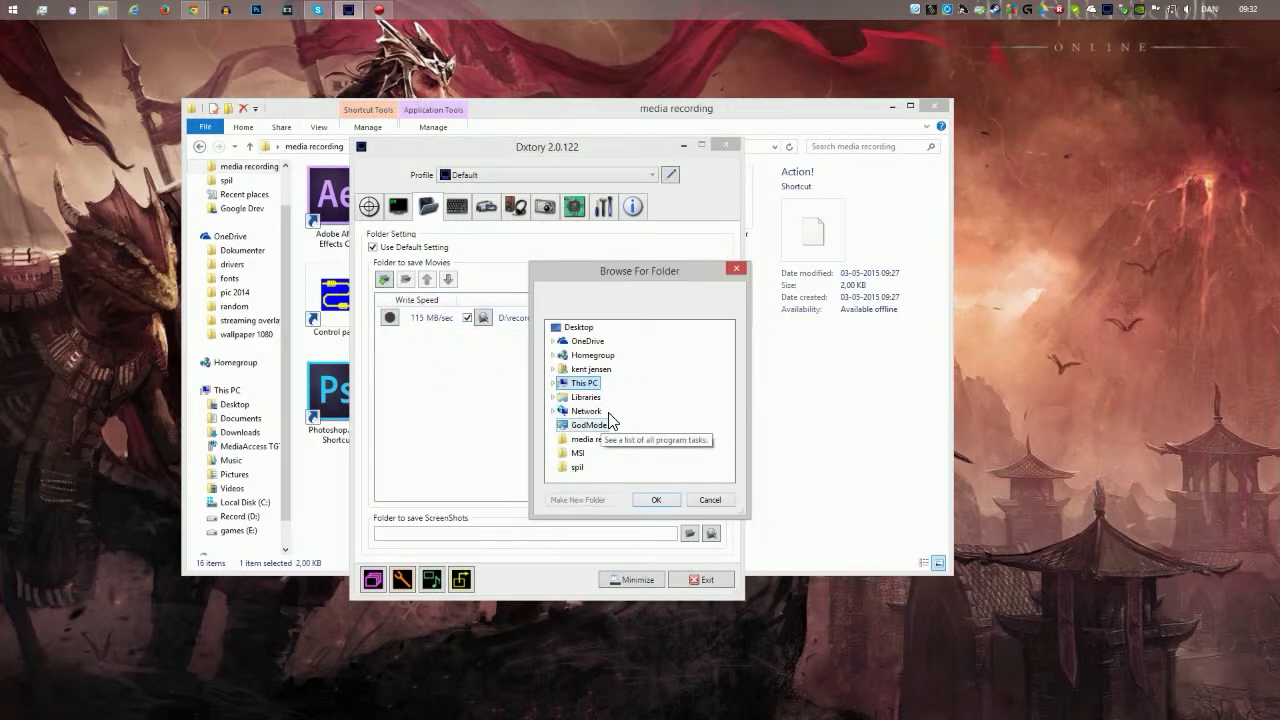
# Switch to File Explorer and create a folder named temp on the Record (D:) drive
pyautogui.click(116, 14)
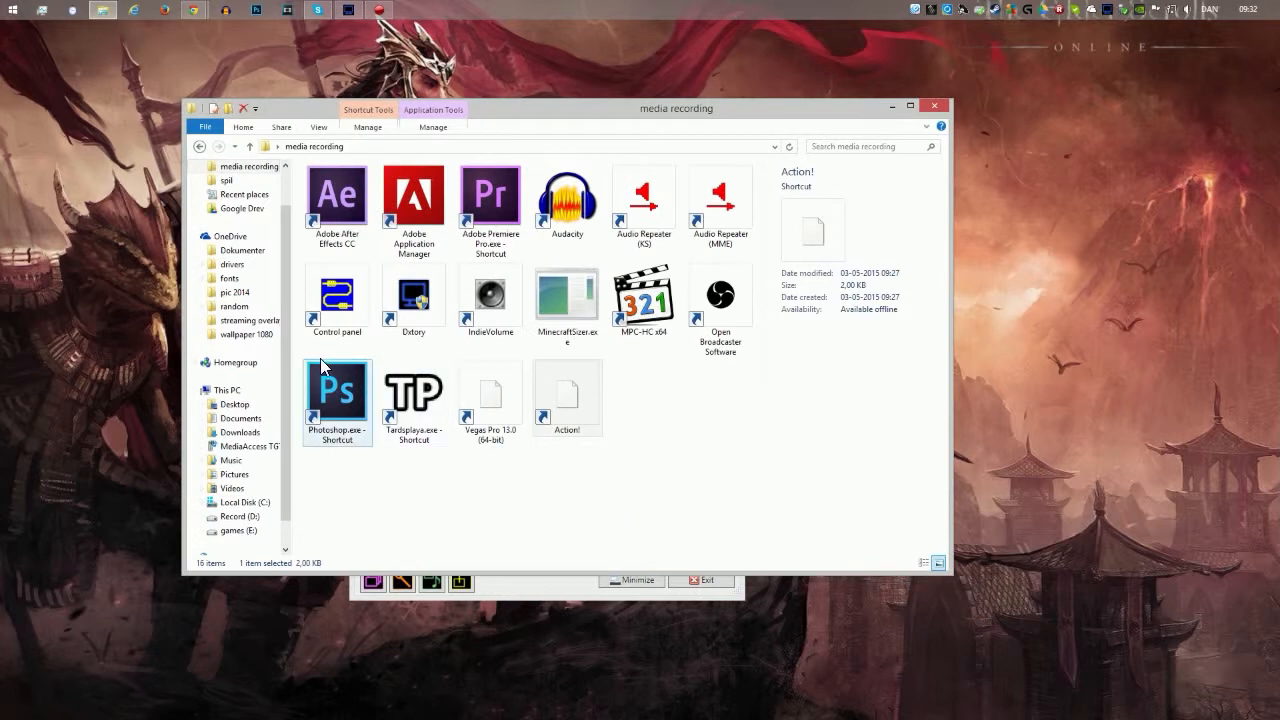
pyautogui.click(250, 516)
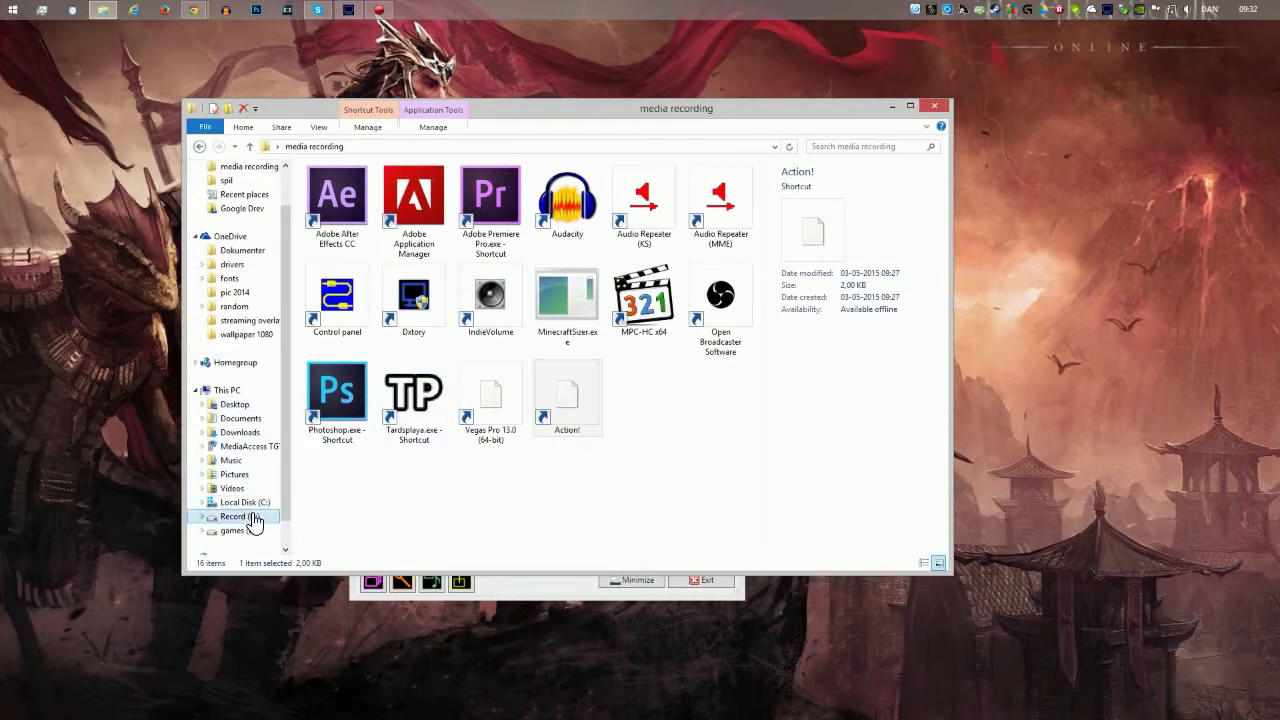
pyautogui.rightClick(400, 408)
pyautogui.moveTo(536, 566)
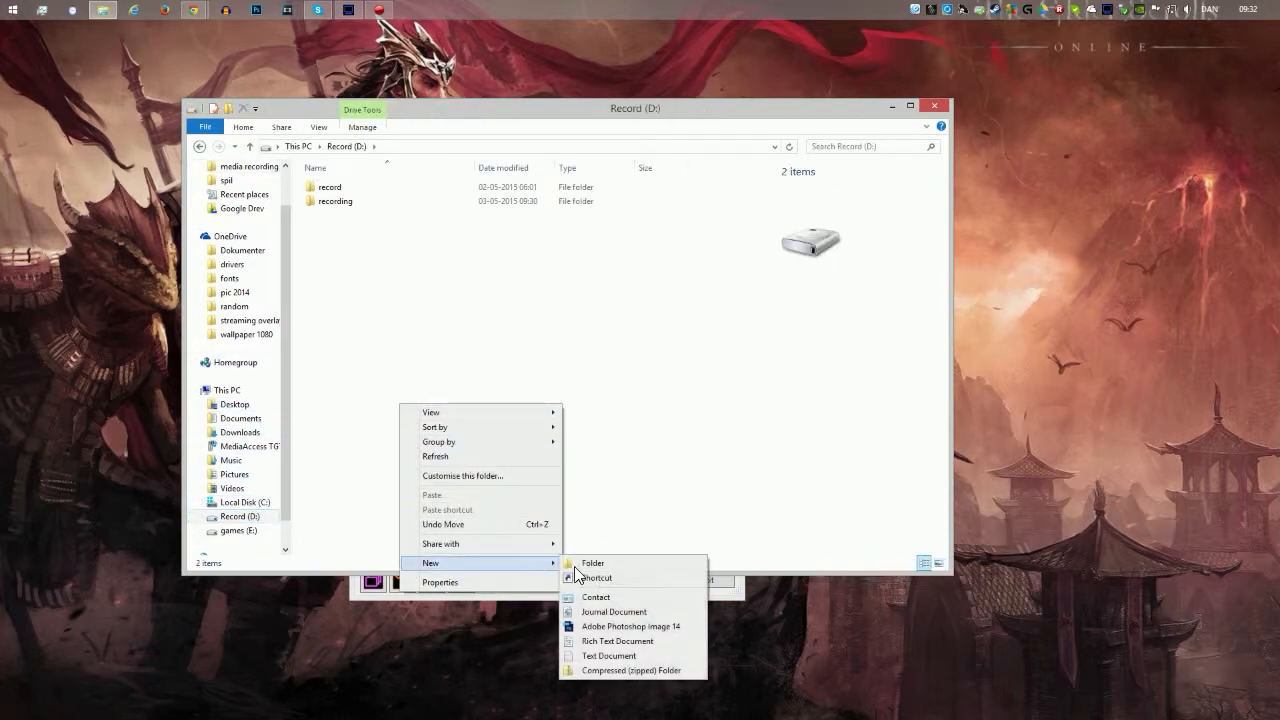
pyautogui.click(598, 562)
pyautogui.write('temp')
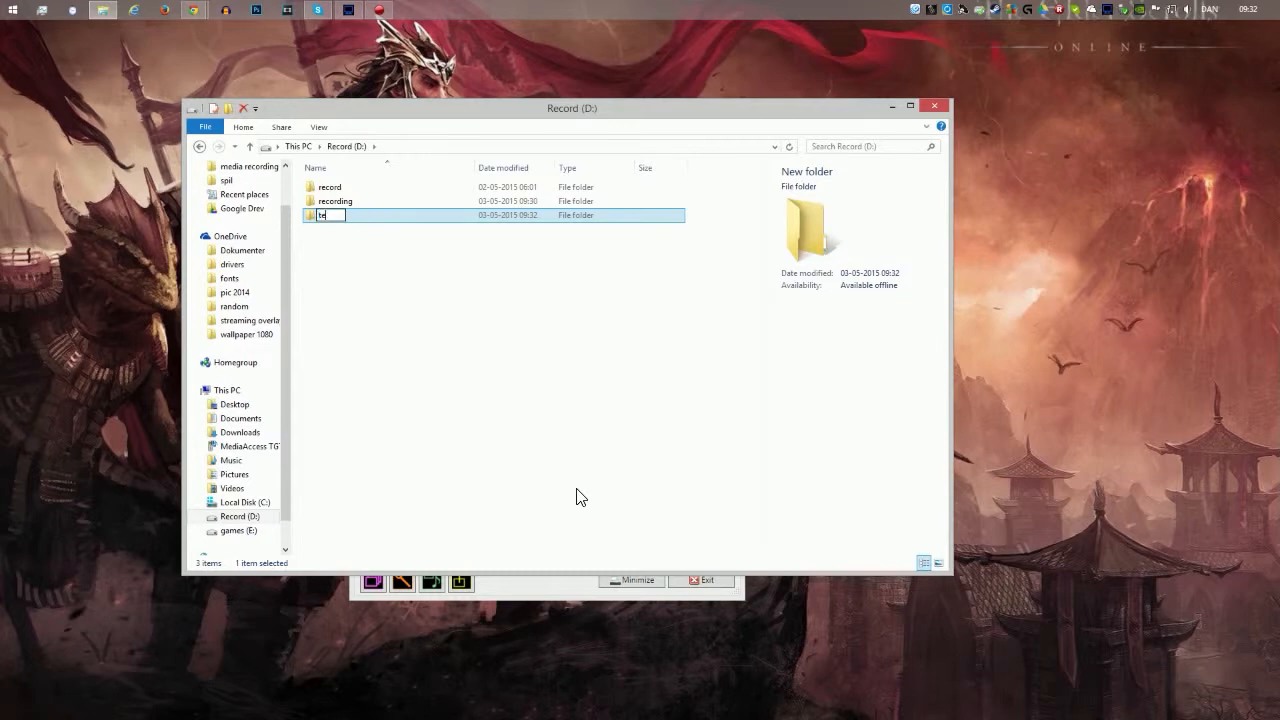
pyautogui.press('Return')
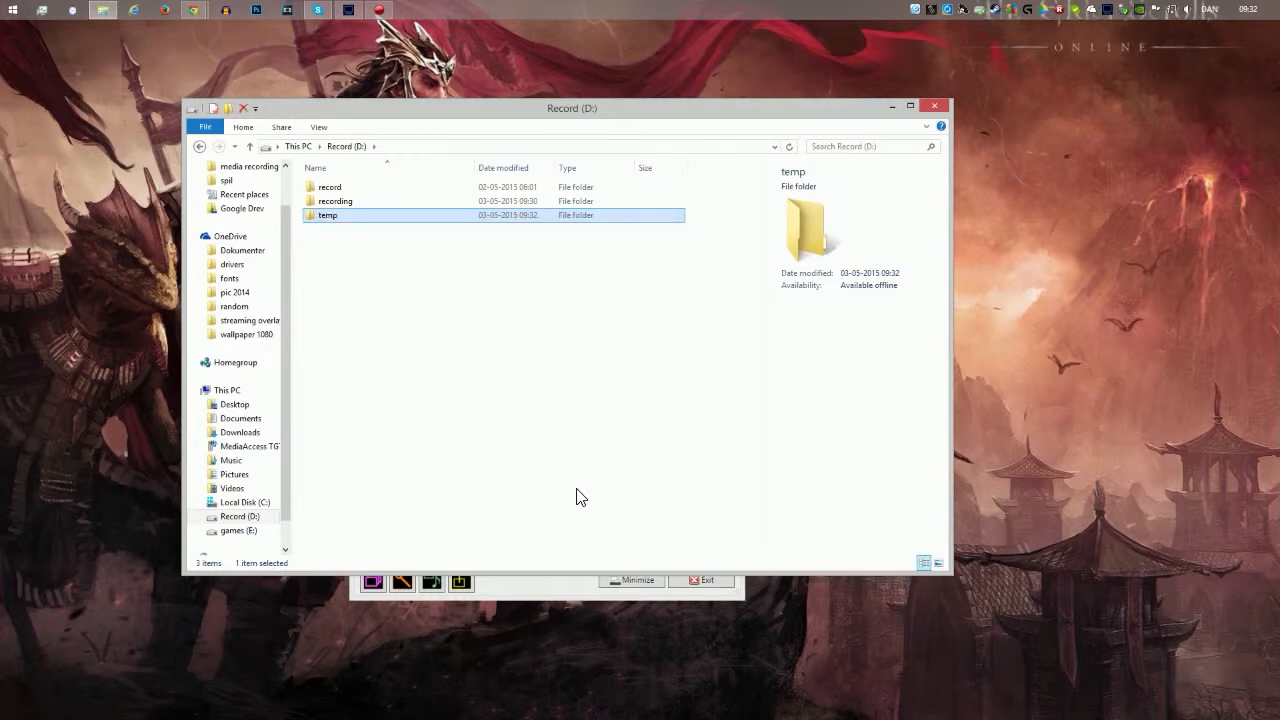
pyautogui.click(890, 106)
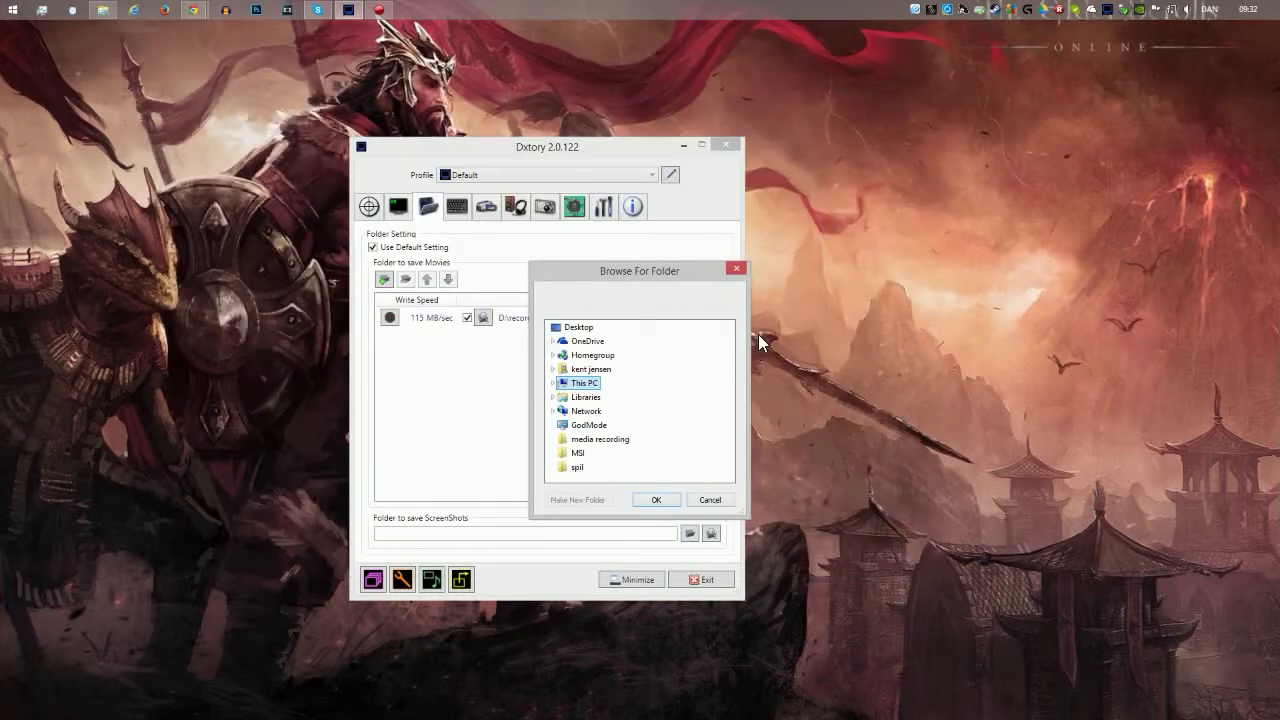
# Add the temp folder on the Record (D:) drive as a save location for movies
pyautogui.click(551, 385)
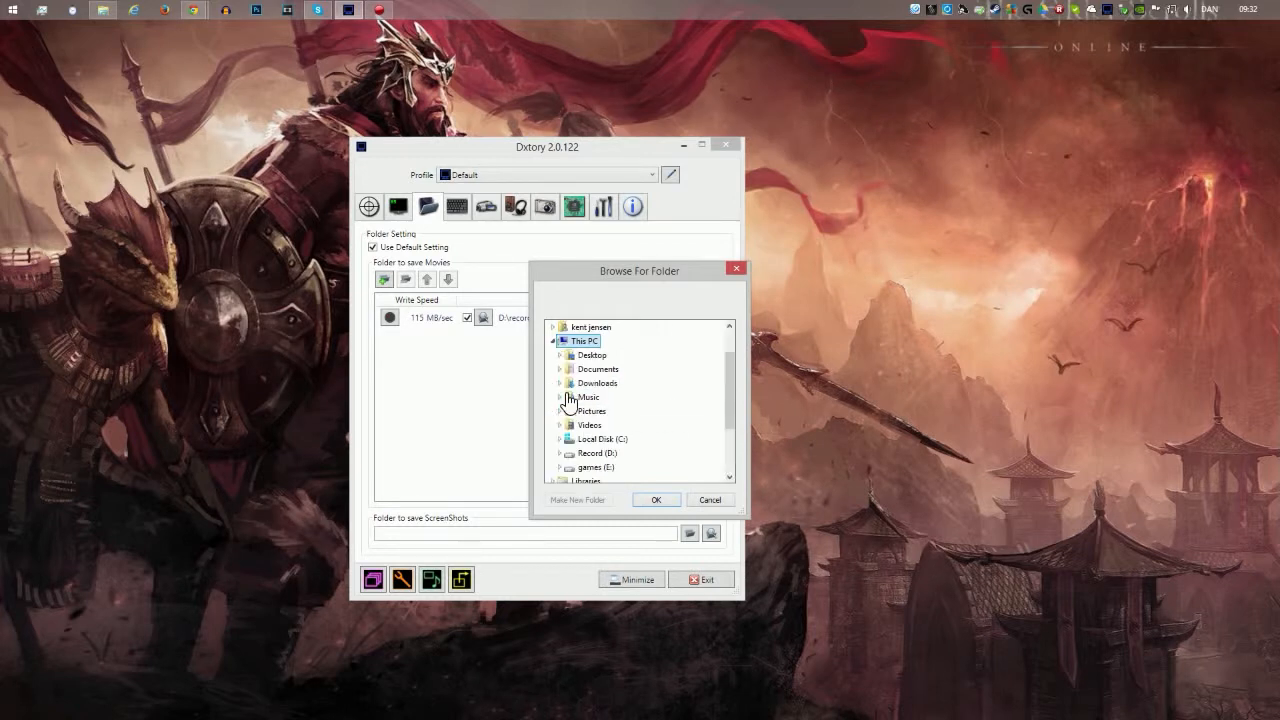
pyautogui.click(559, 453)
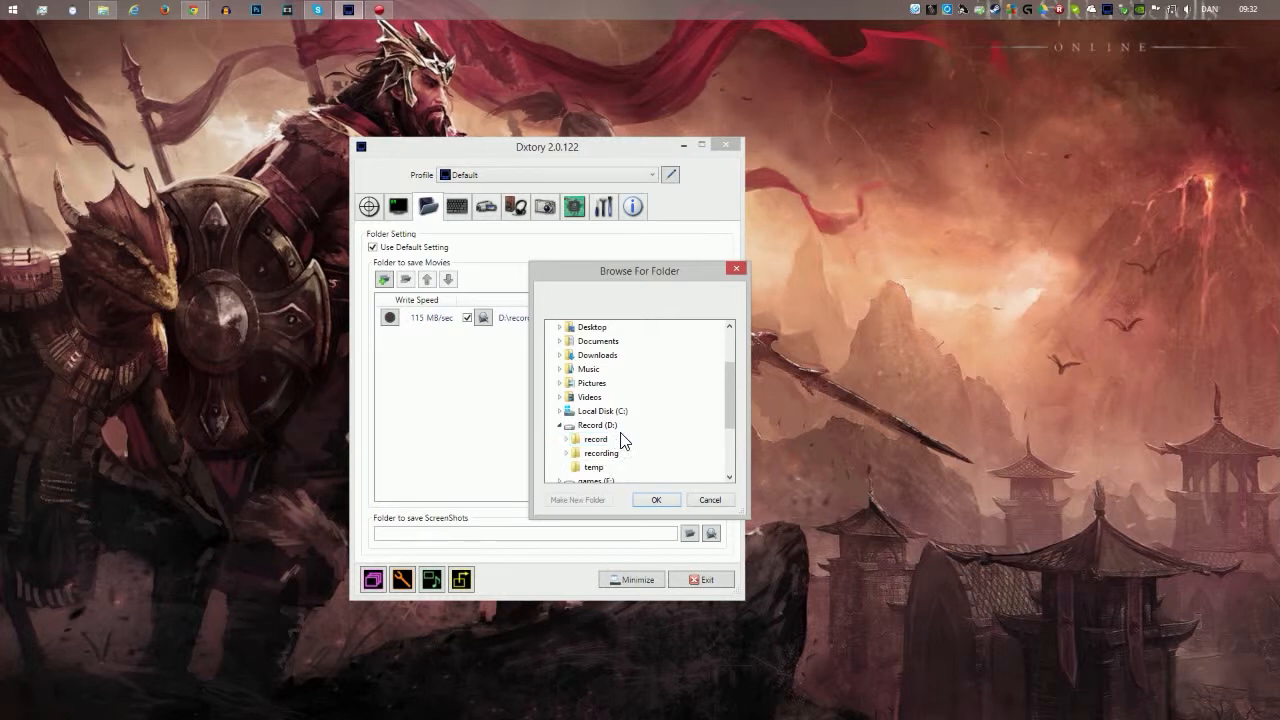
pyautogui.click(605, 467)
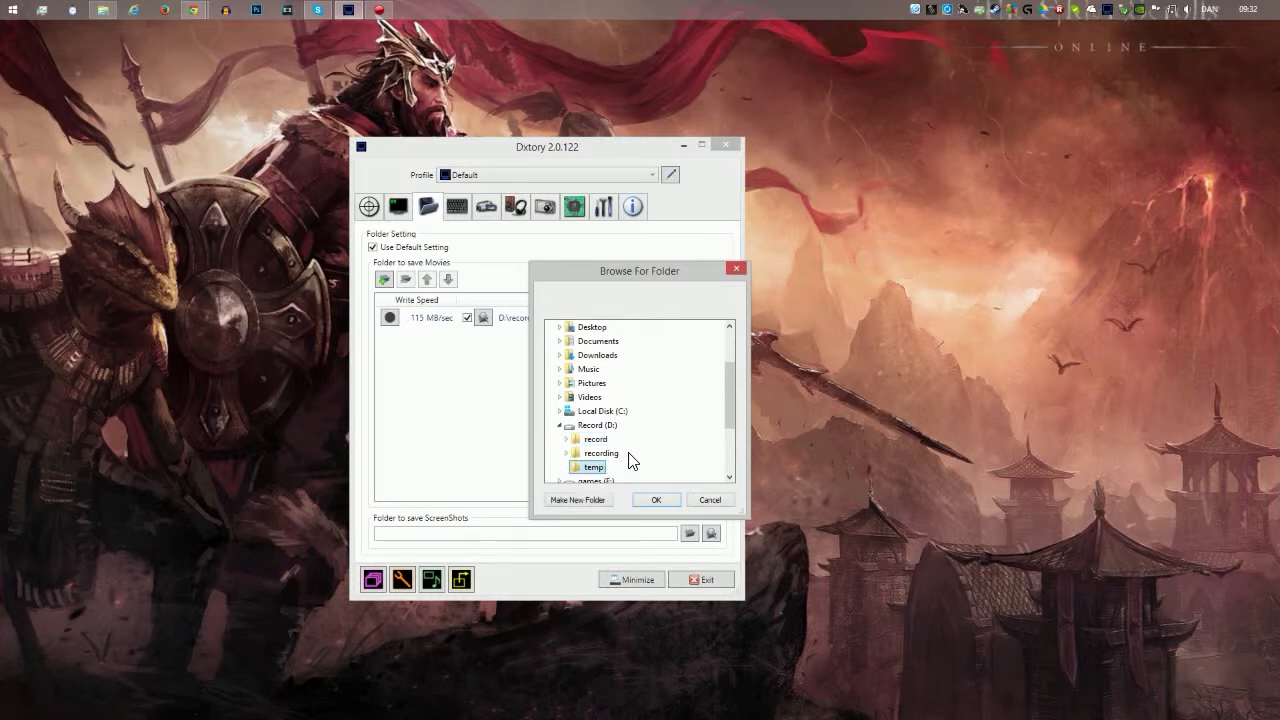
pyautogui.click(656, 500)
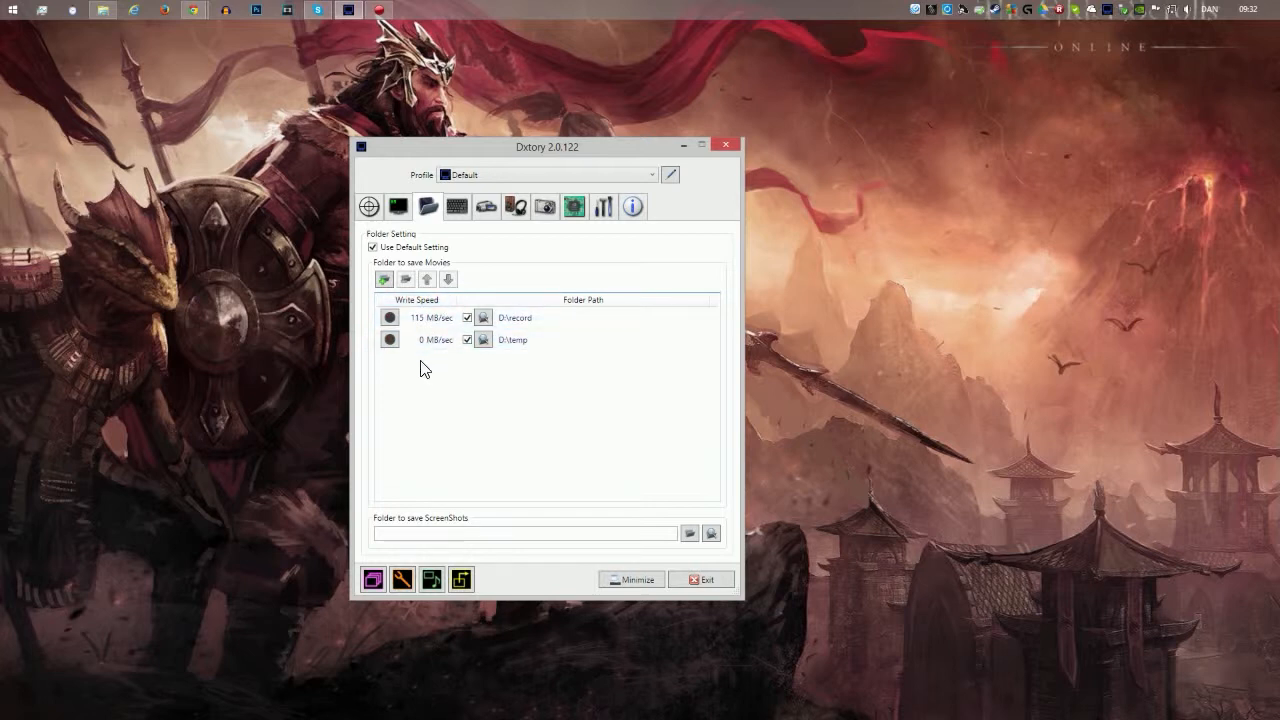
# Benchmark the write speed of D:\temp with a write size of 1000 MB and accept the measurement
pyautogui.click(391, 339)
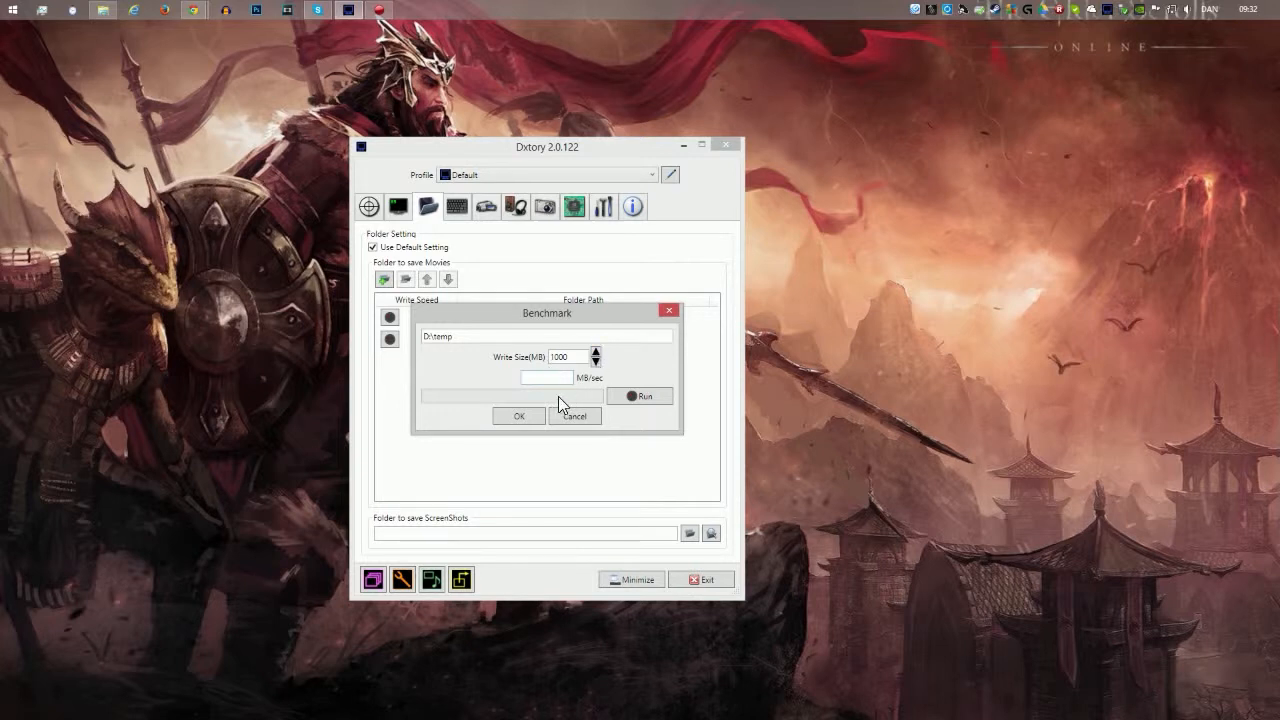
pyautogui.click(640, 396)
pyautogui.click(516, 418)
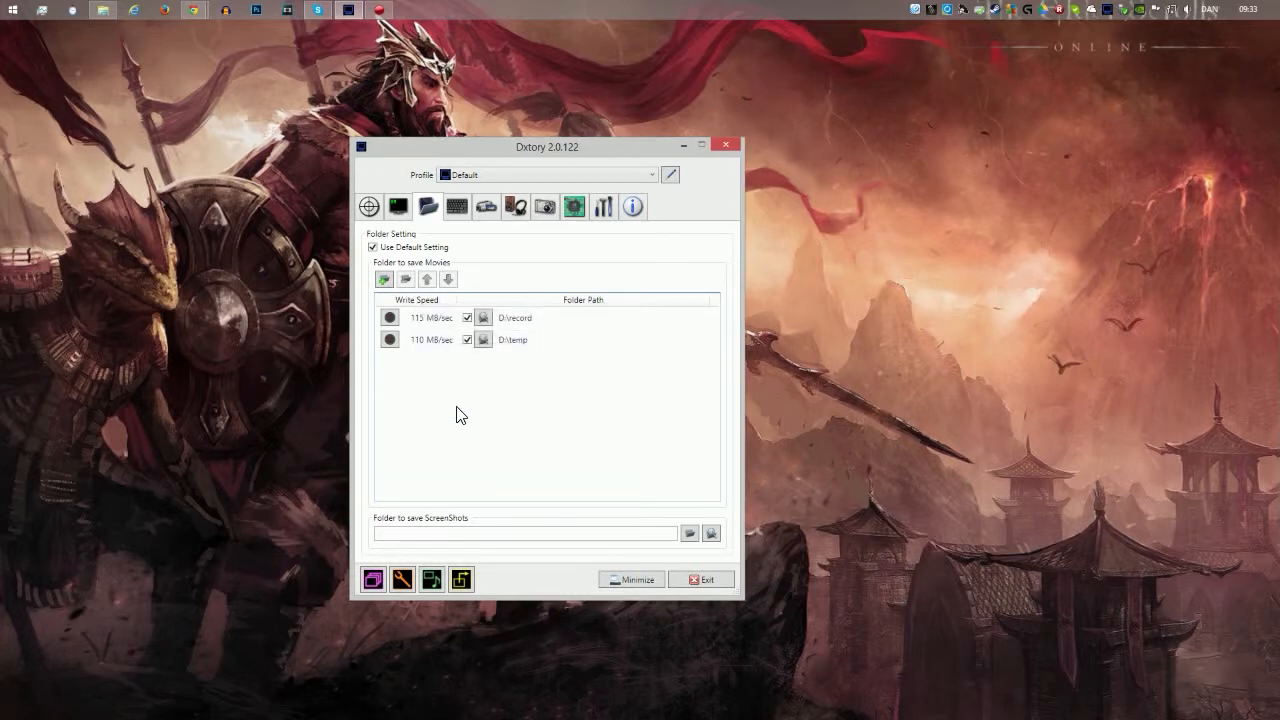
pyautogui.click(424, 342)
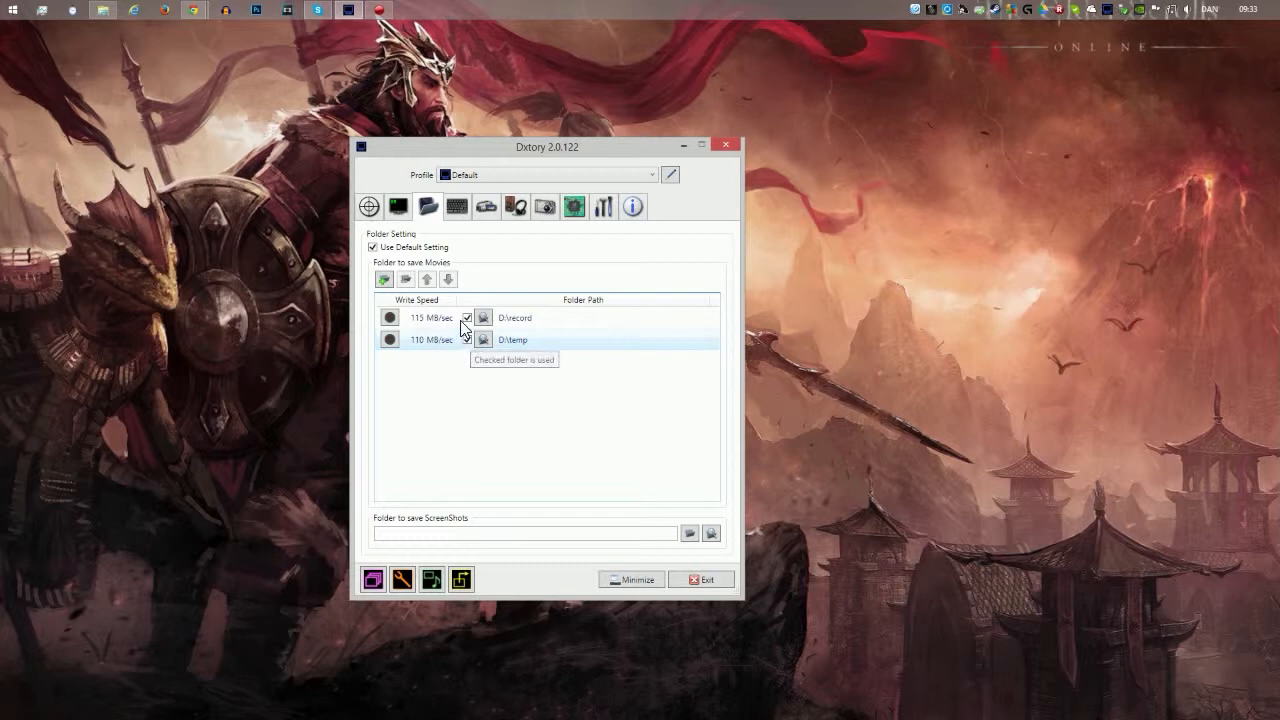
# In the movie settings, try Dxtory Video Codec and set the video codec back to Lagarith Lossless Codec
pyautogui.click(452, 210)
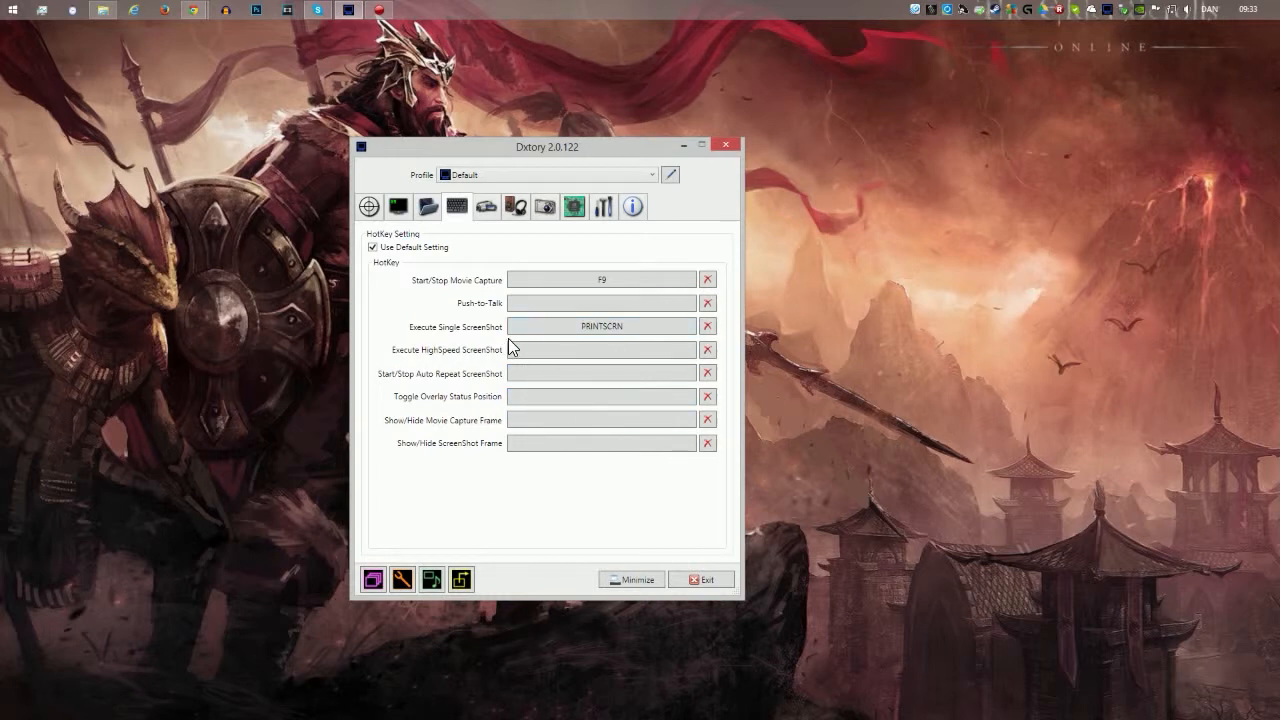
pyautogui.click(486, 206)
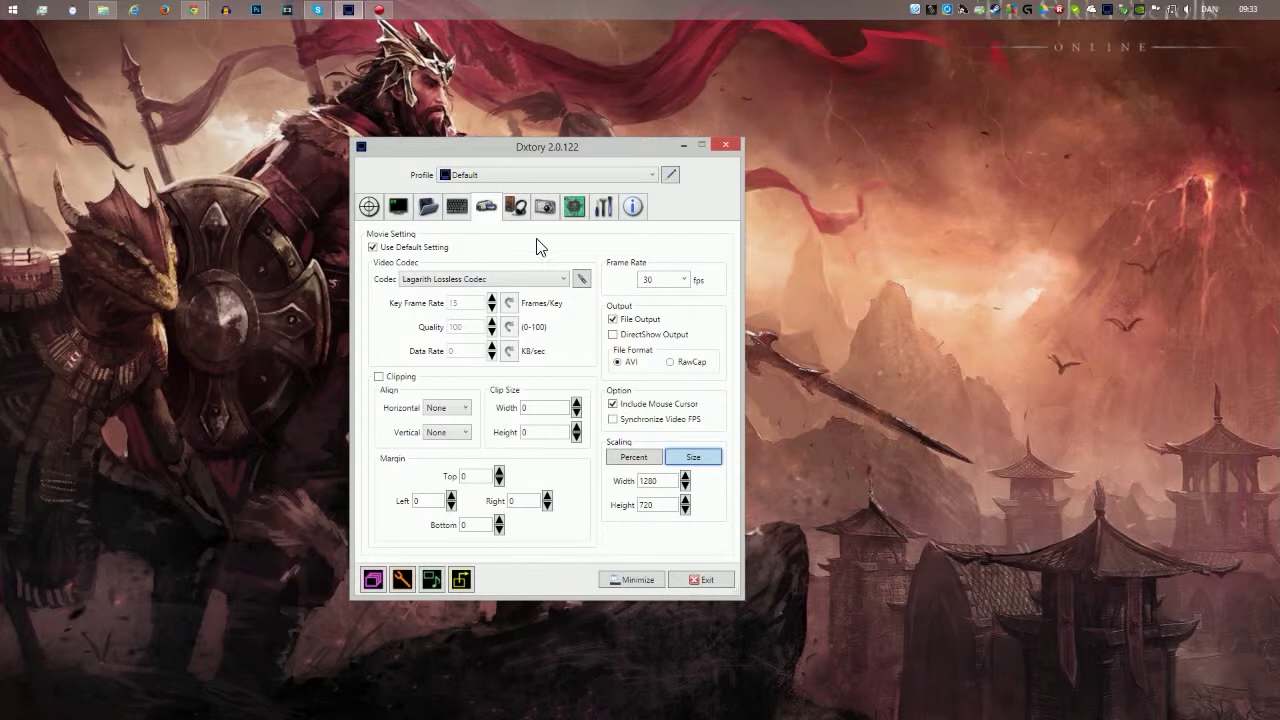
pyautogui.click(546, 282)
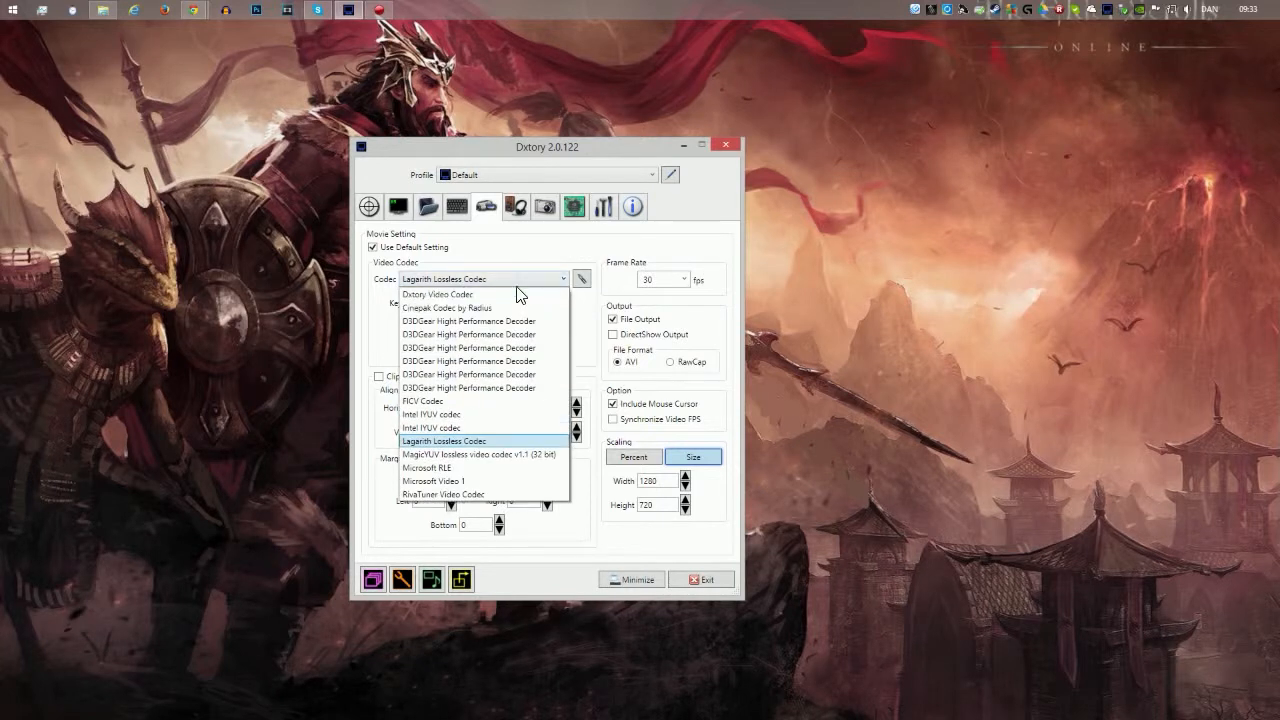
pyautogui.click(514, 292)
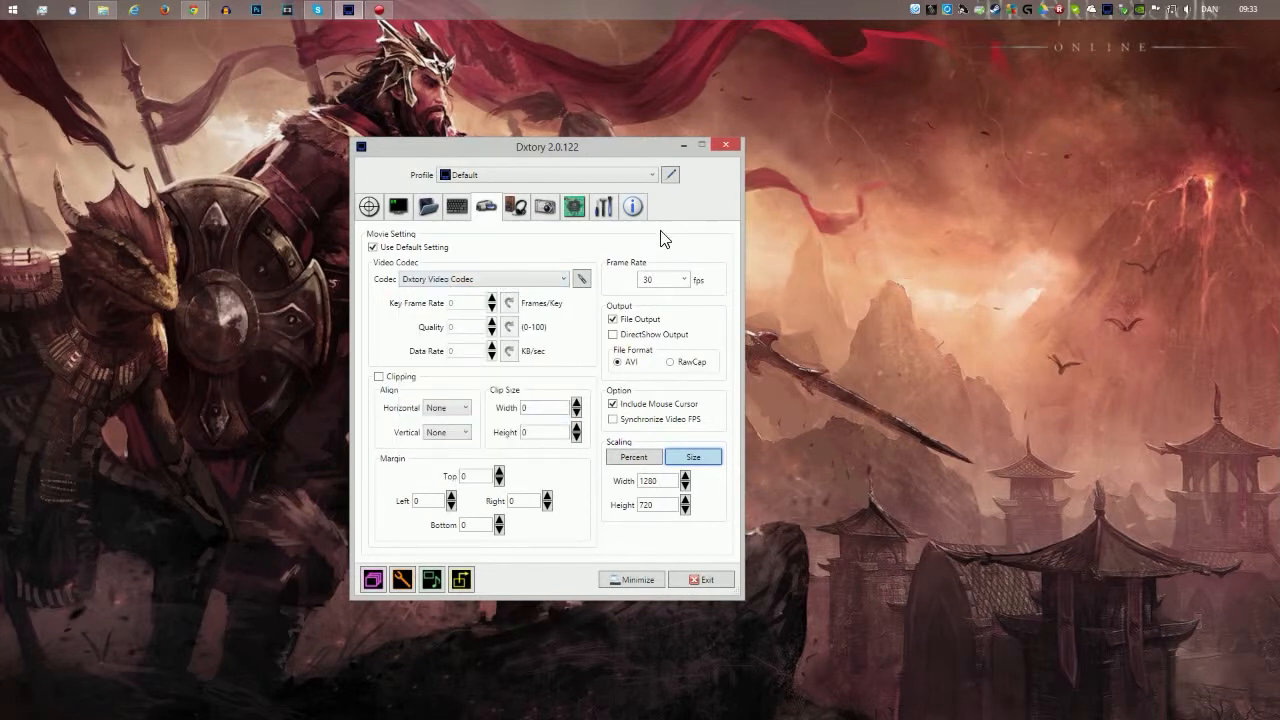
pyautogui.click(557, 283)
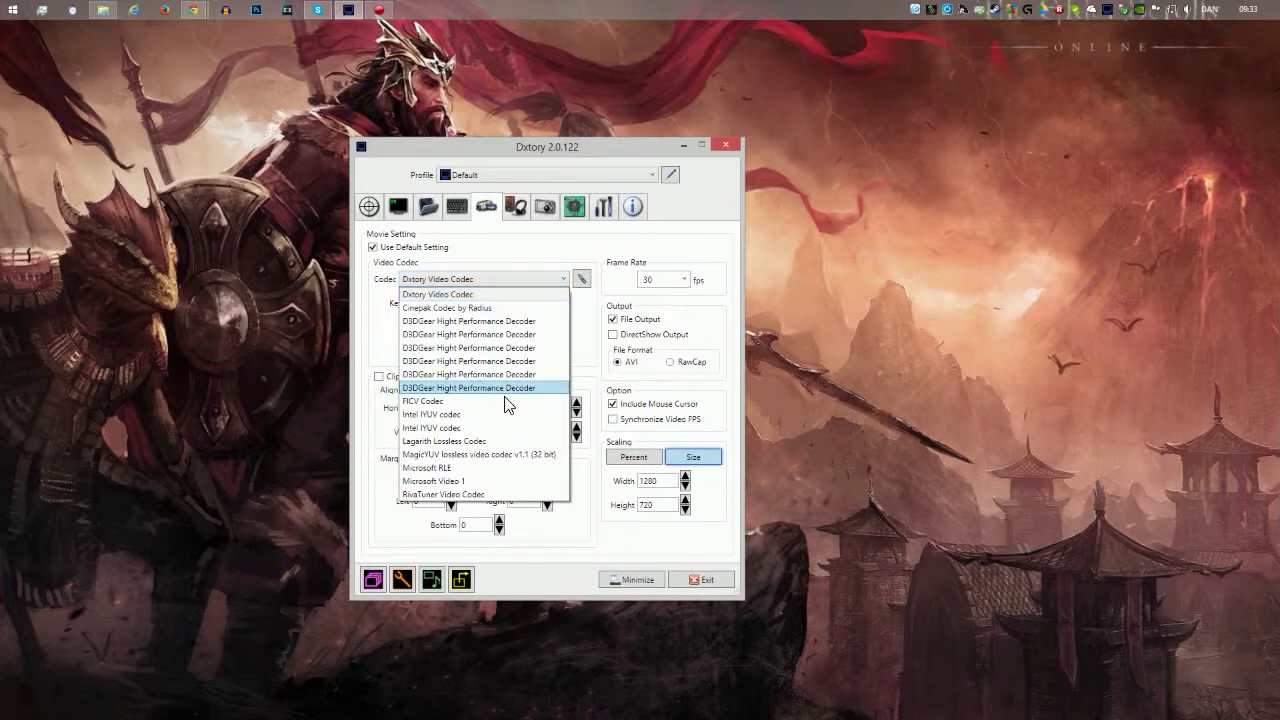
pyautogui.click(505, 441)
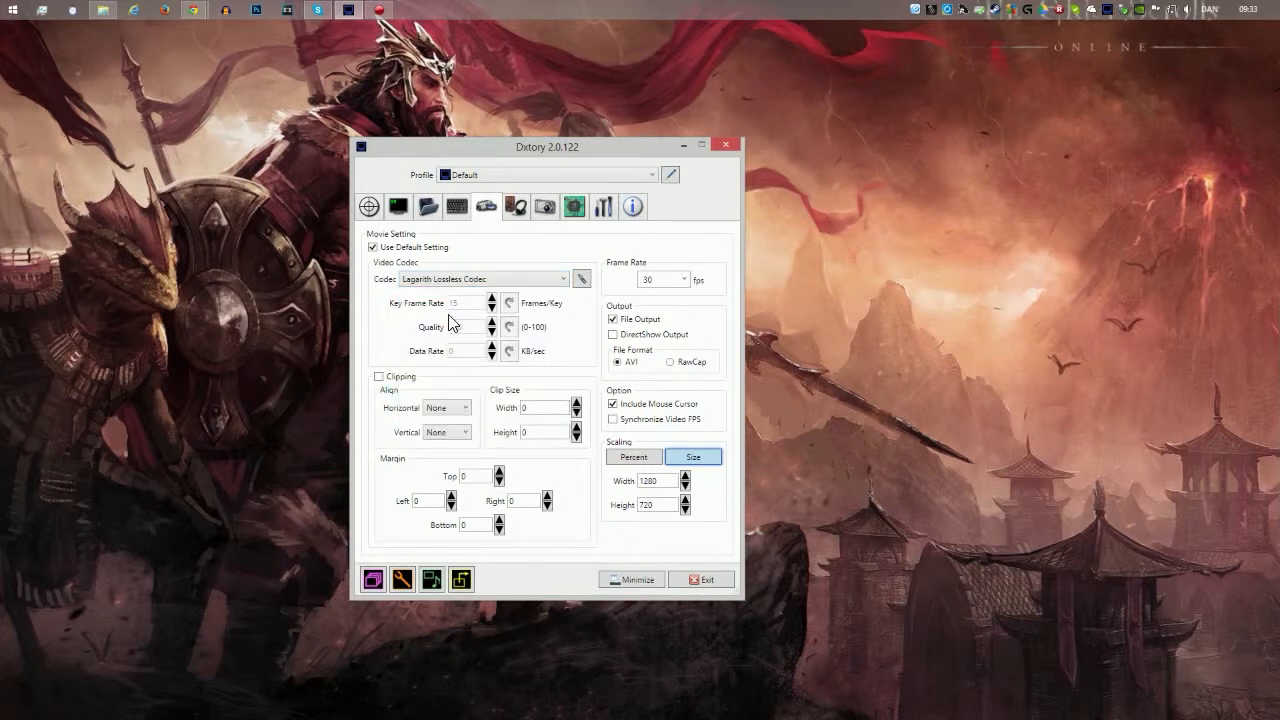
# Set the Lagarith codec's mode to YV12 in its configuration and accept it
pyautogui.click(580, 280)
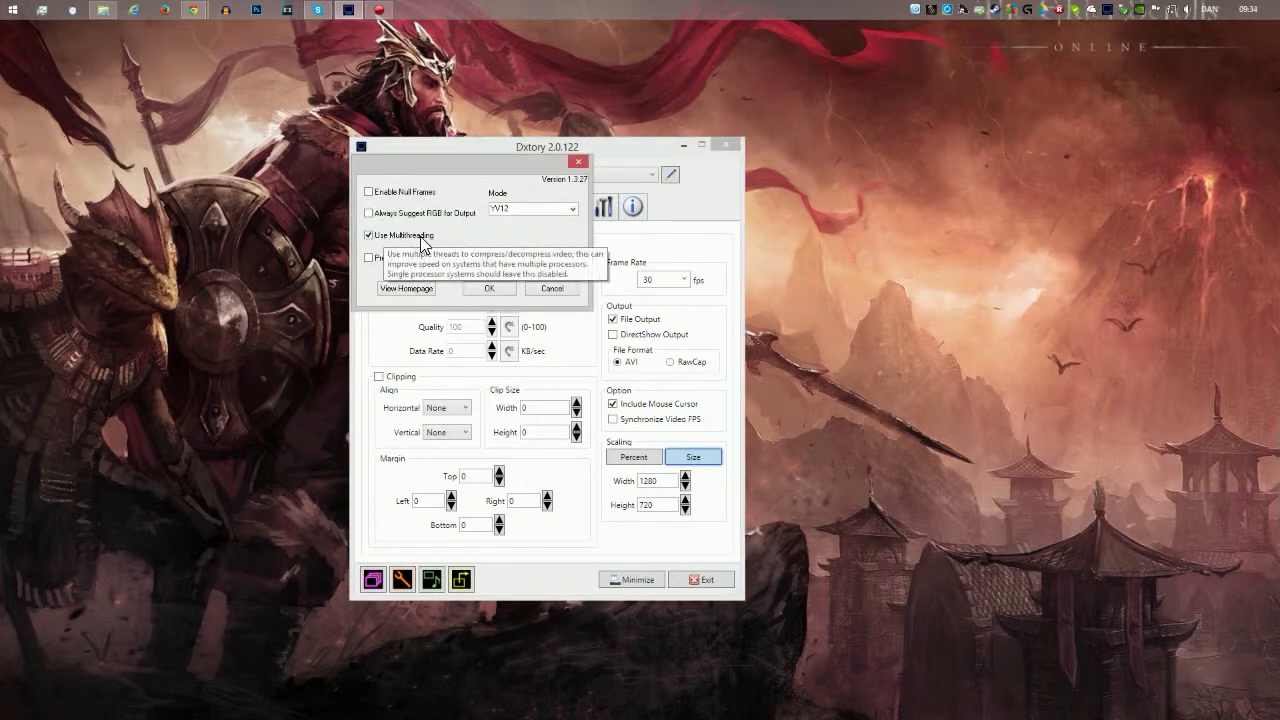
pyautogui.click(572, 210)
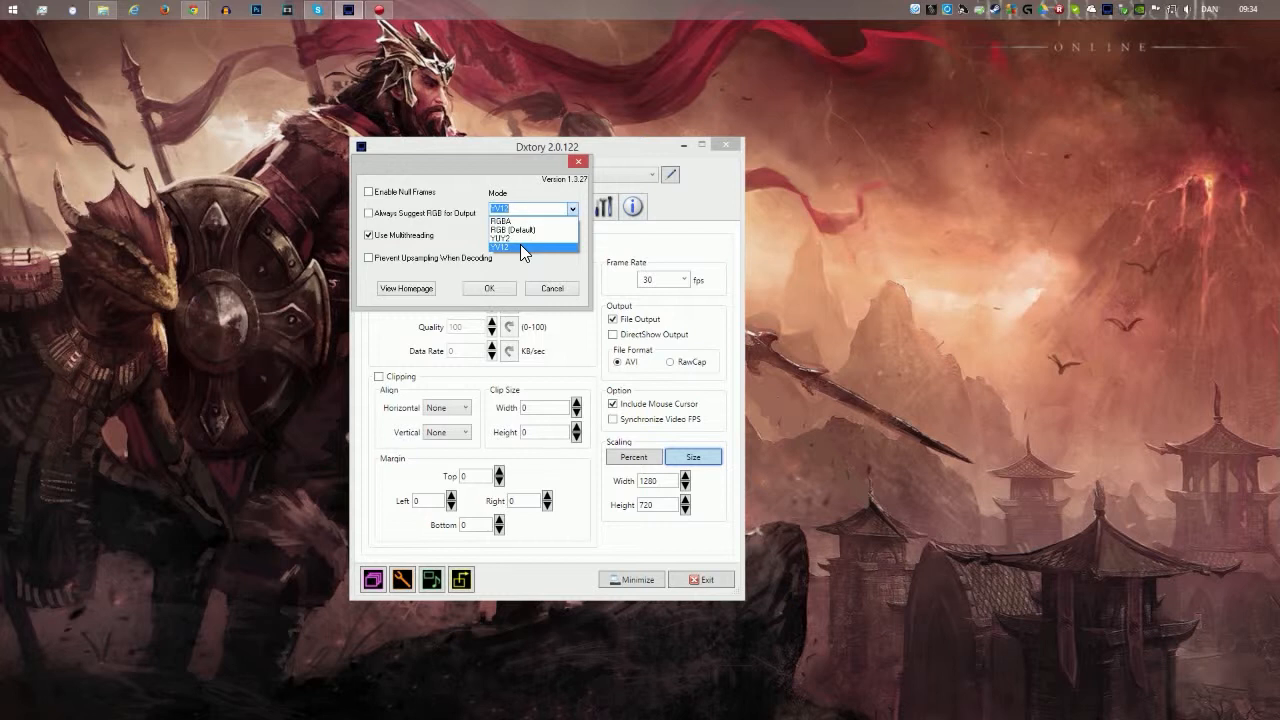
pyautogui.click(521, 247)
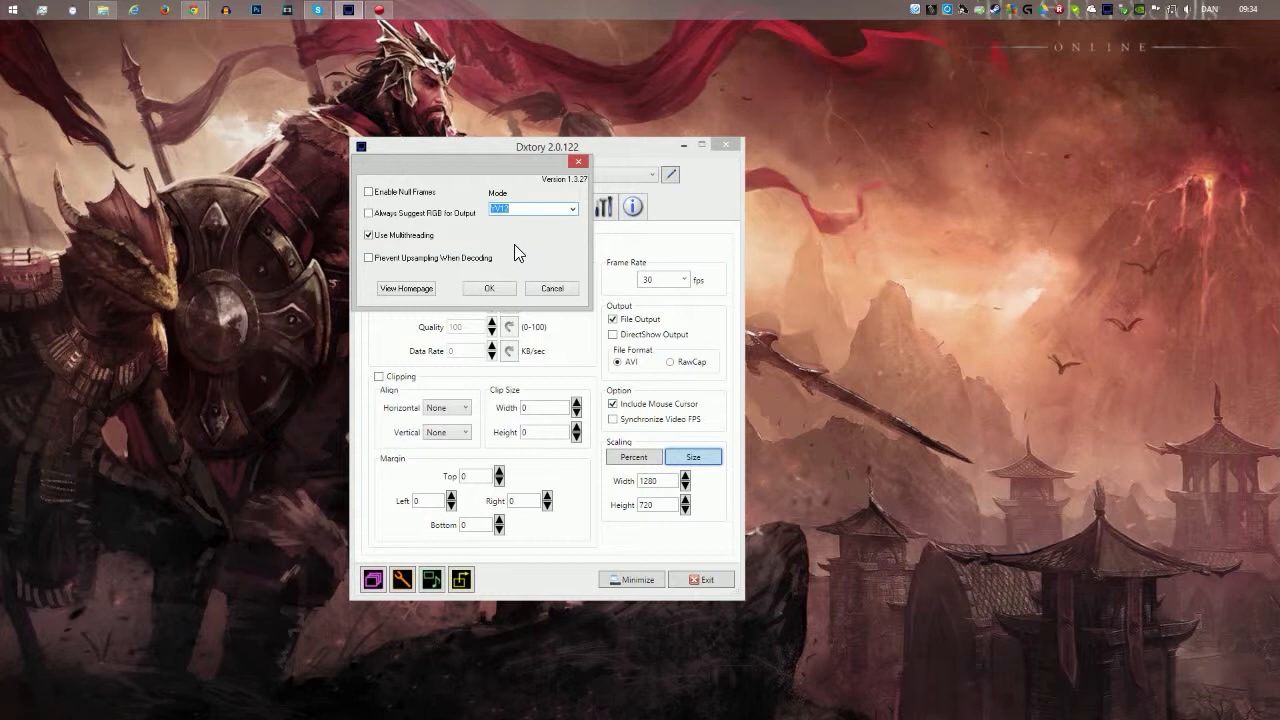
pyautogui.click(572, 209)
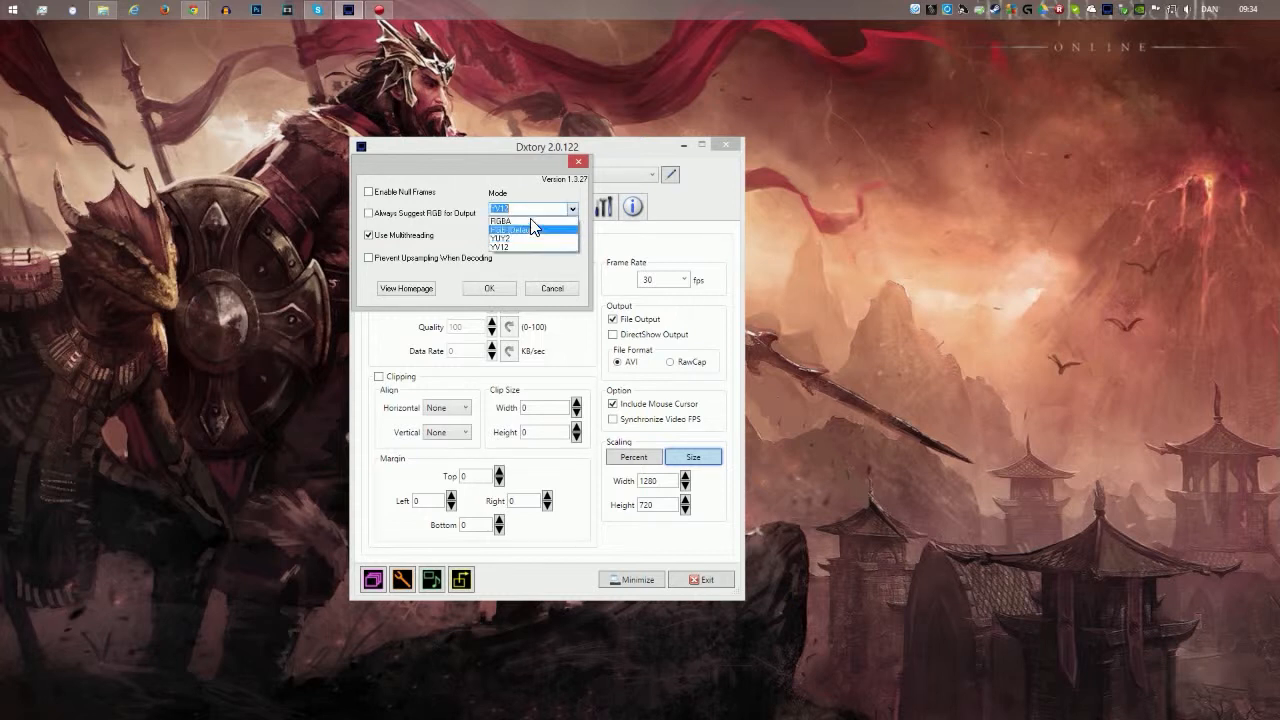
pyautogui.click(518, 244)
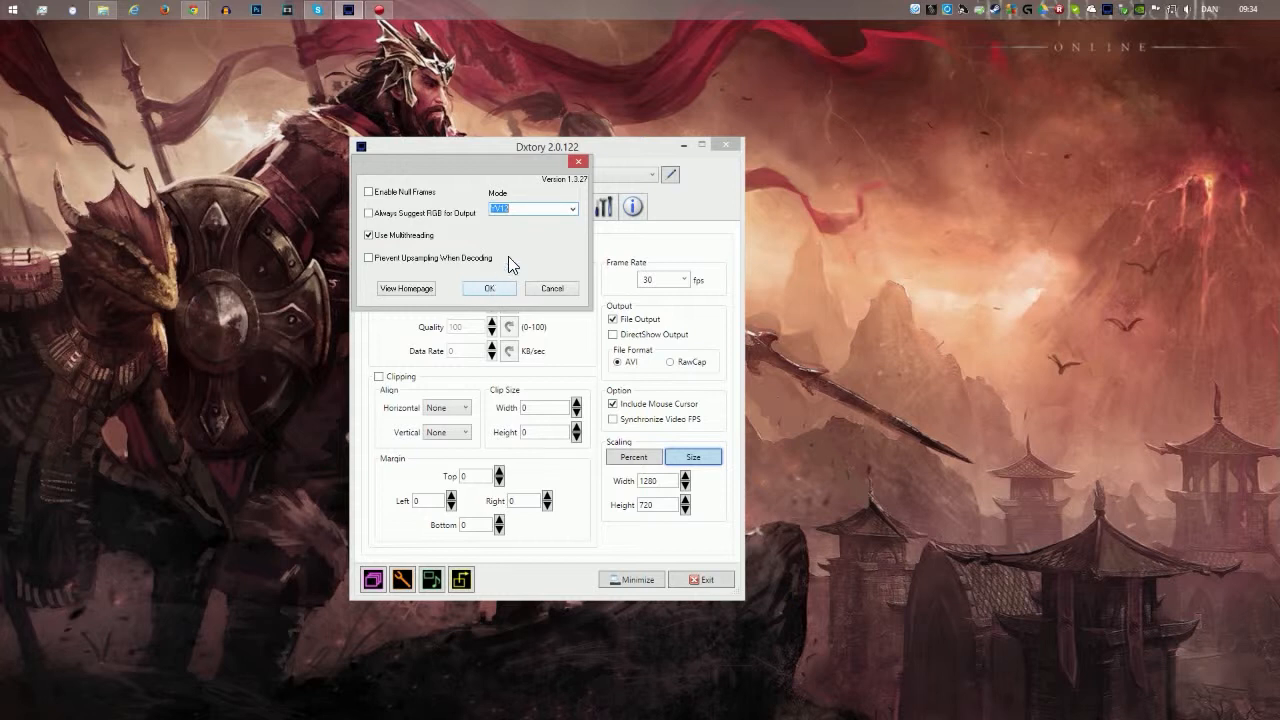
pyautogui.click(489, 288)
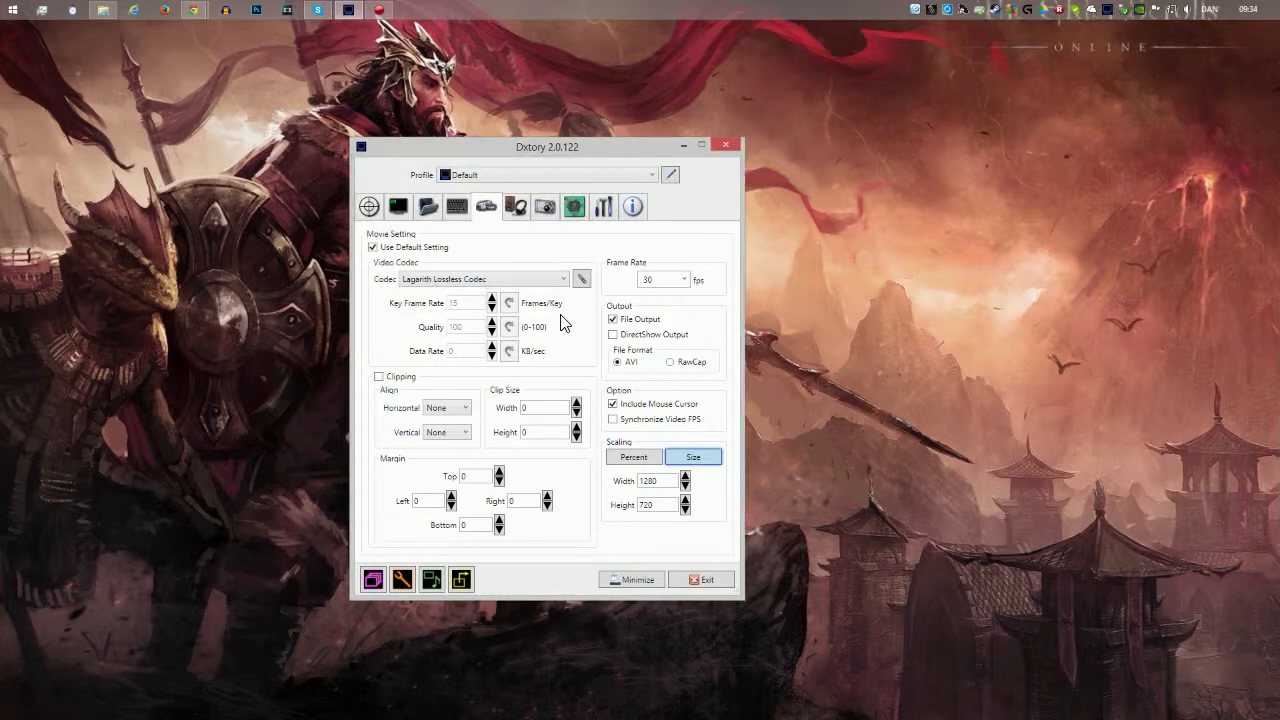
# Look at the available movie frame rates and compare percent scaling with size scaling, keeping 30 fps and 1280 by 720
pyautogui.click(684, 280)
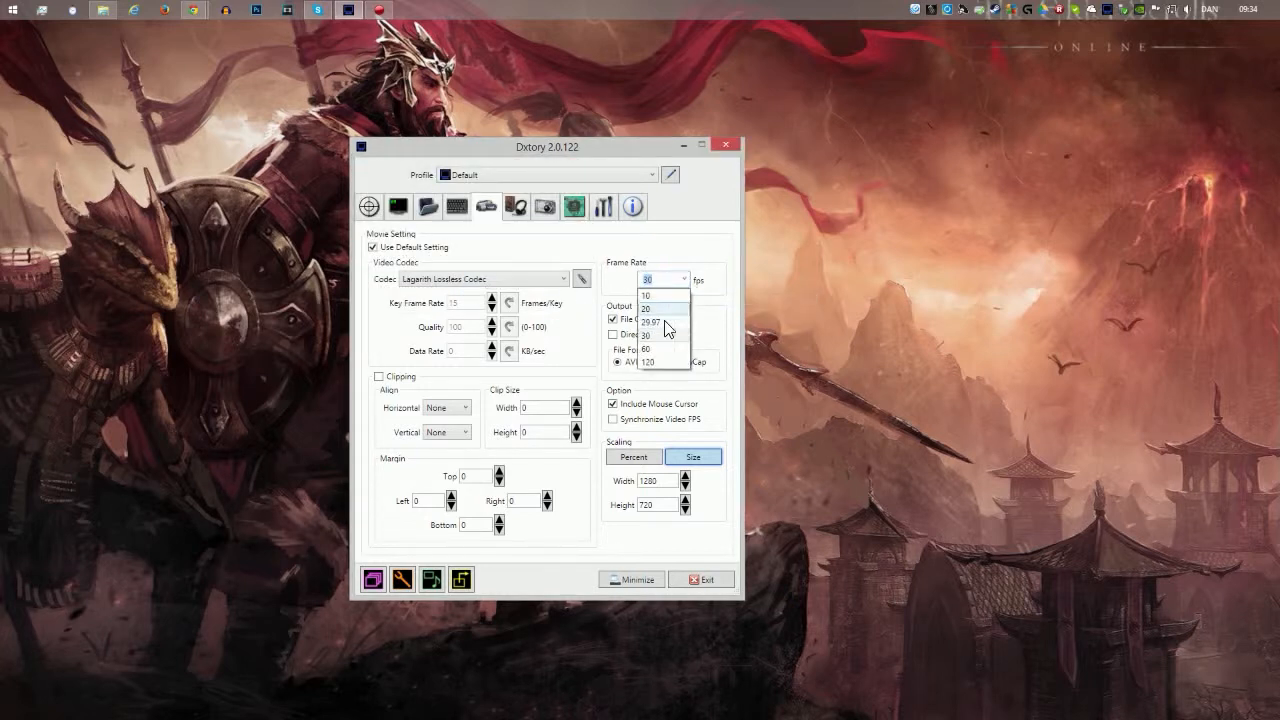
pyautogui.click(684, 280)
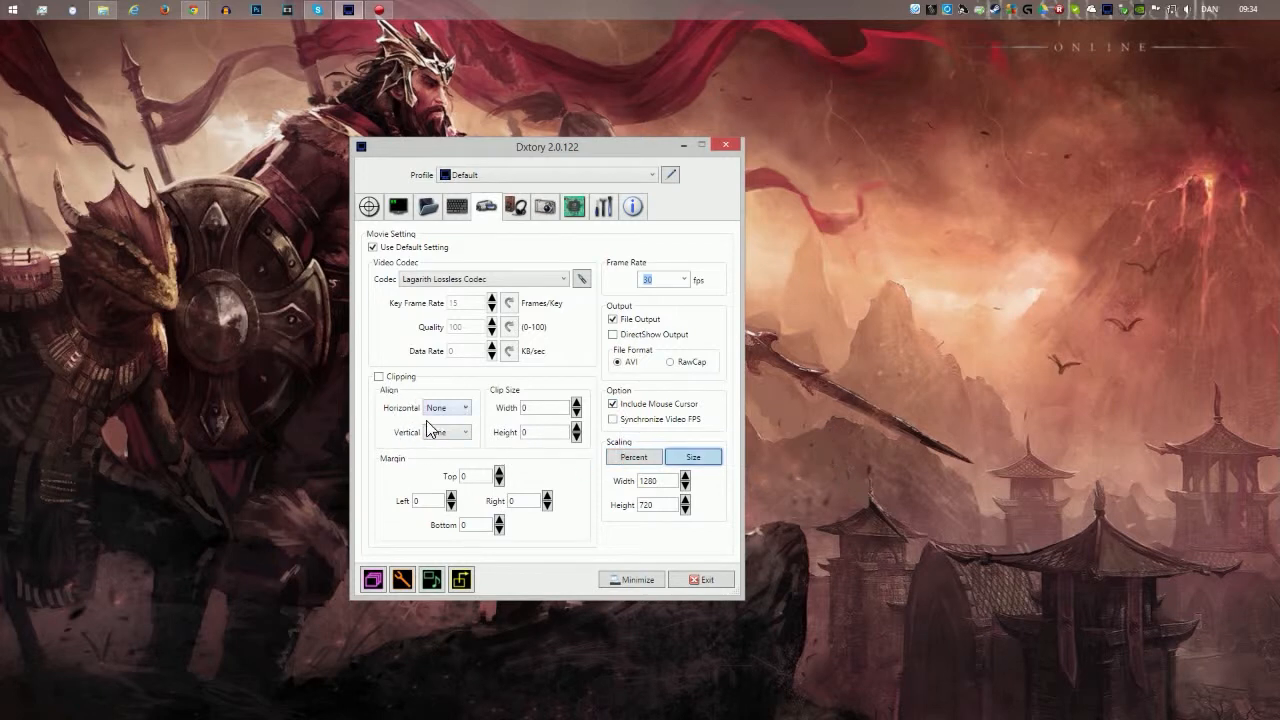
pyautogui.click(631, 462)
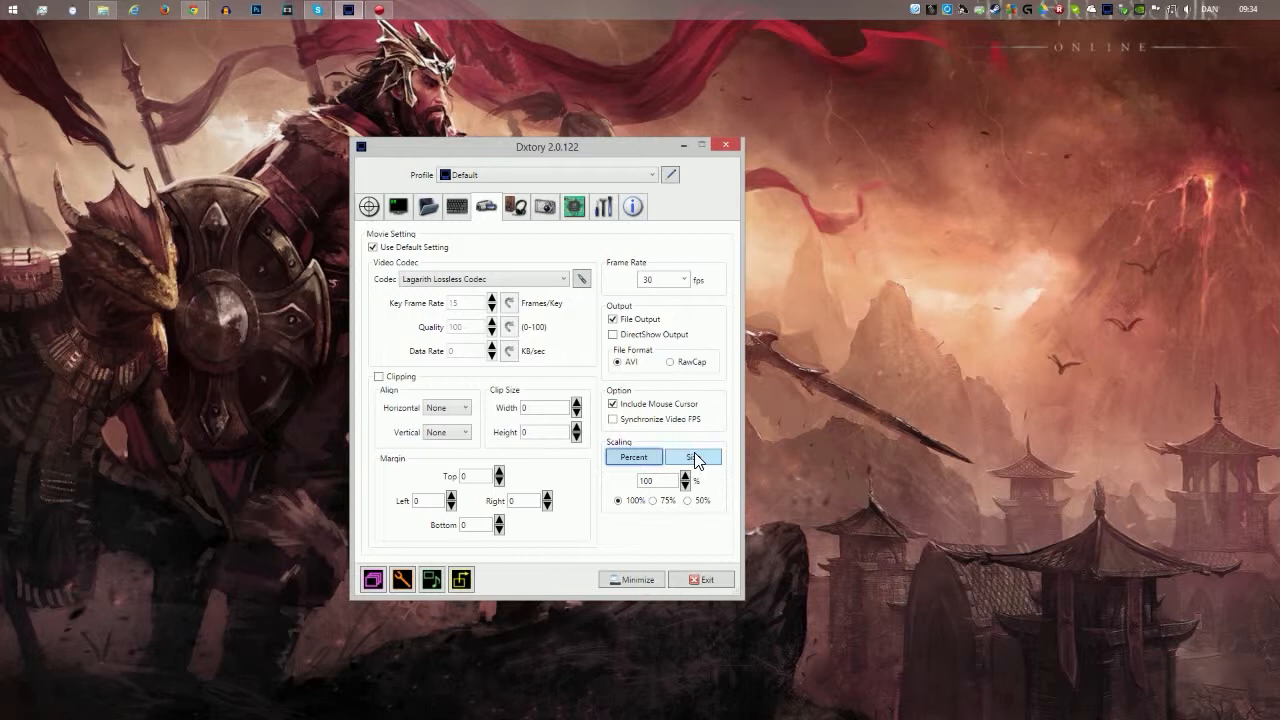
pyautogui.click(697, 460)
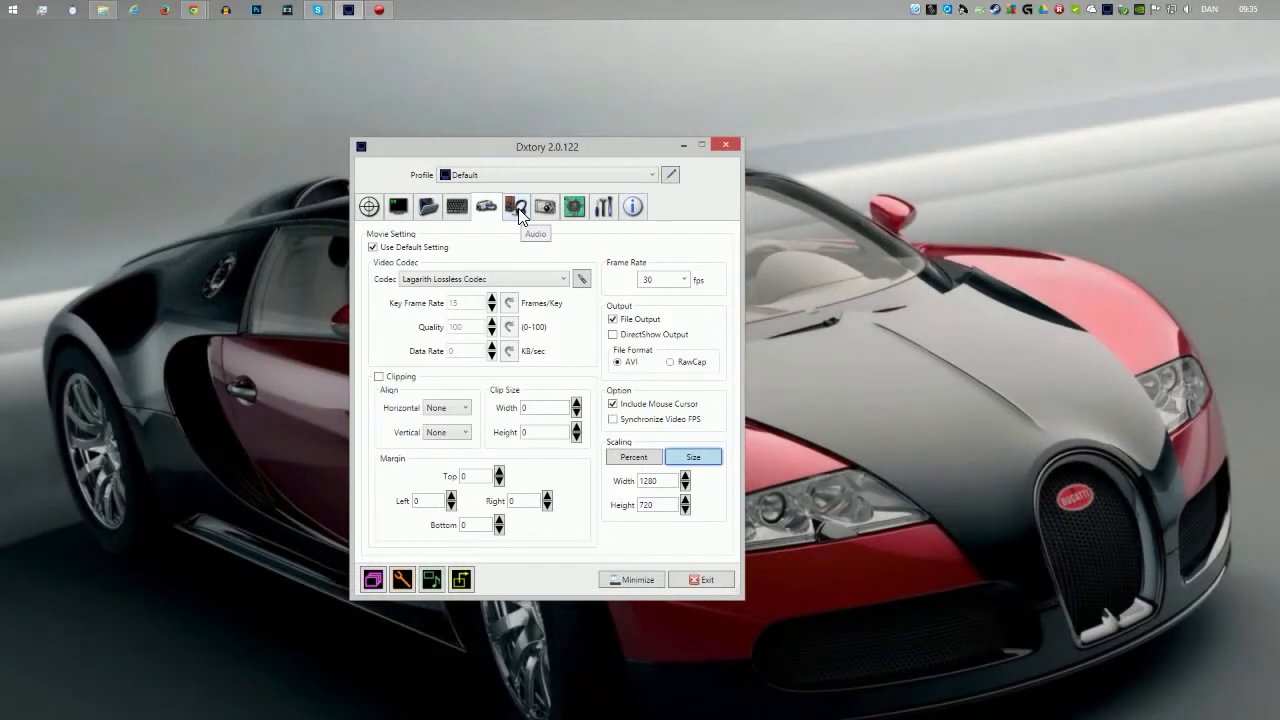
# Review the device, codec and format of audio streams 1, 2 and 3 in the audio settings
pyautogui.click(517, 207)
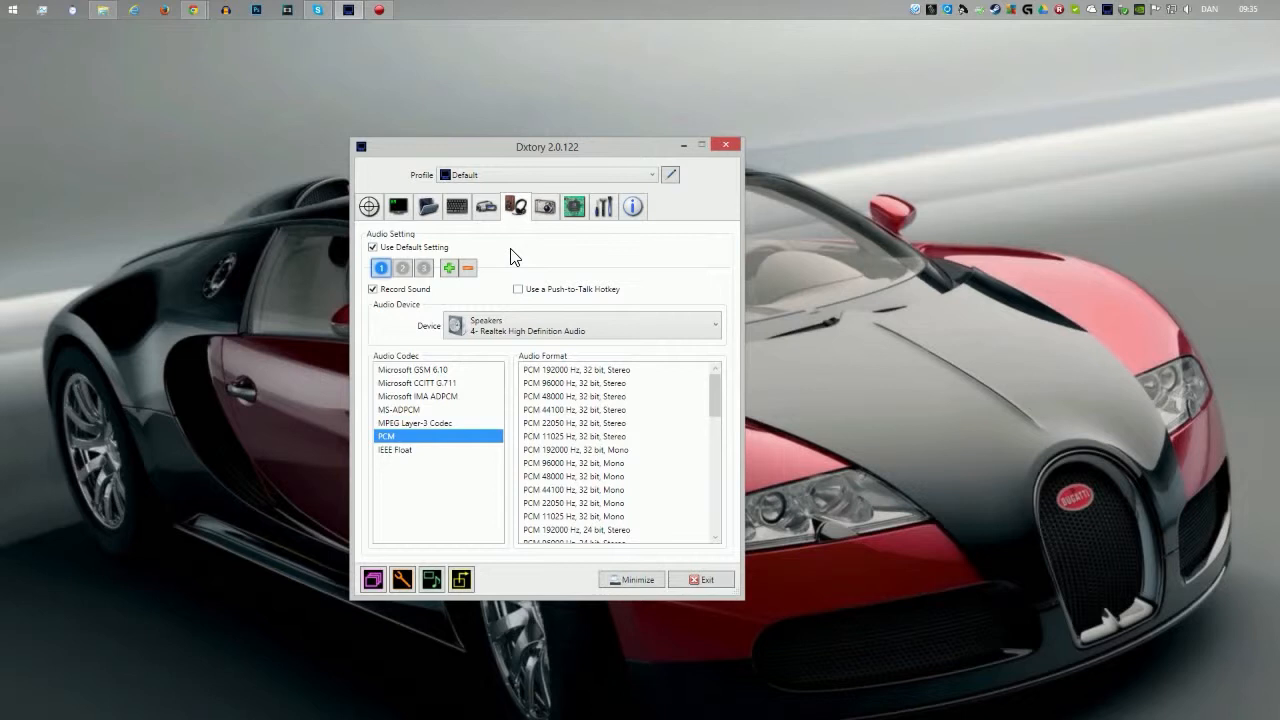
pyautogui.click(402, 267)
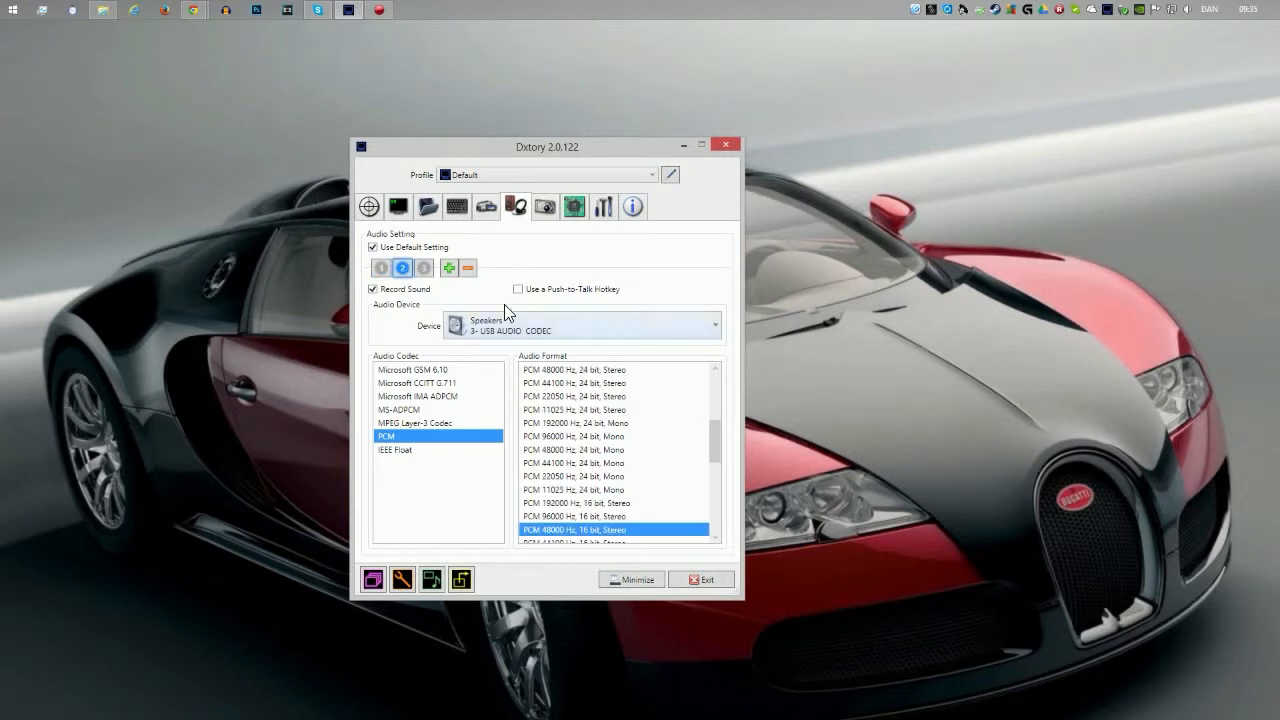
pyautogui.click(386, 270)
pyautogui.click(402, 266)
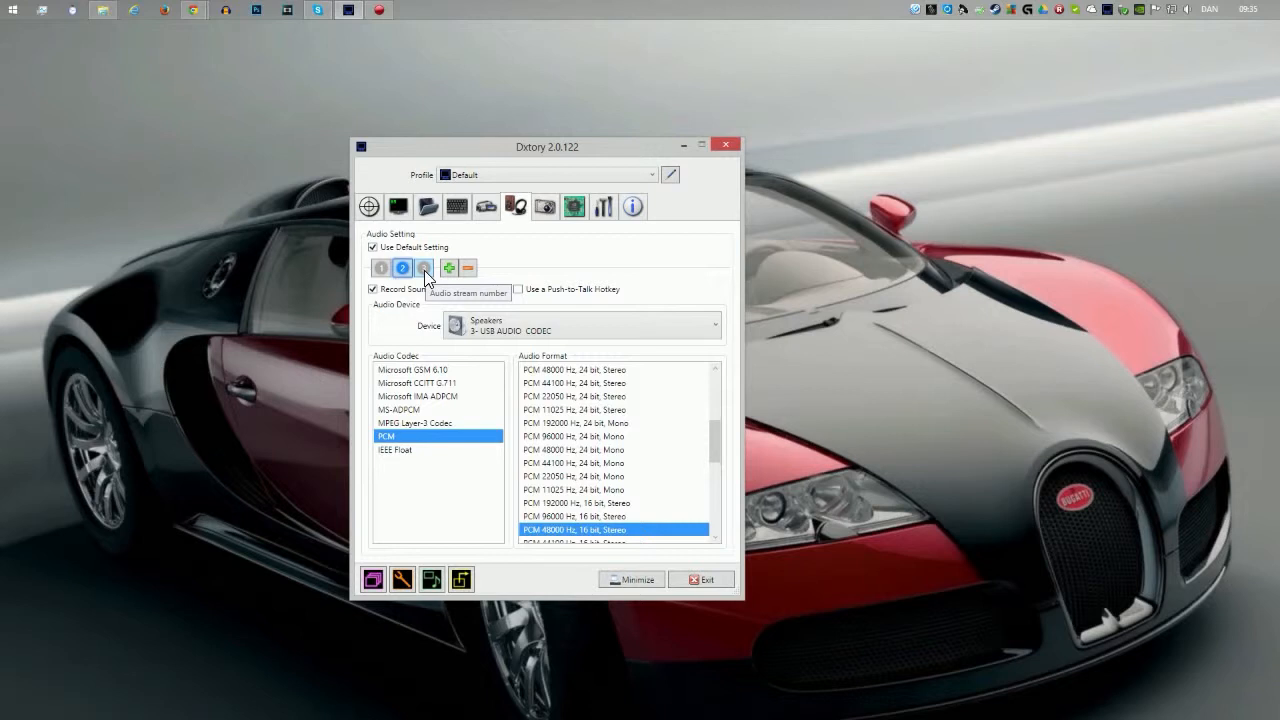
pyautogui.click(424, 269)
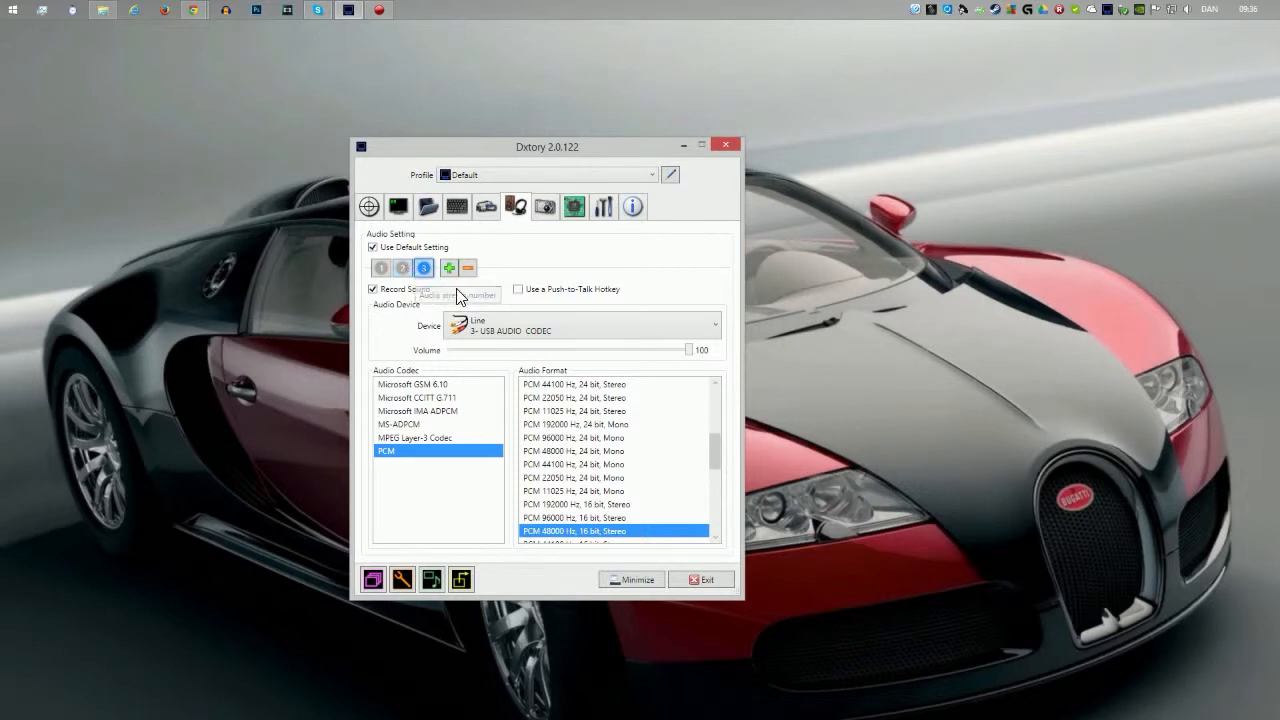
# Try adding extra audio streams beyond the third and remove them again
pyautogui.click(452, 270)
pyautogui.click(470, 270)
pyautogui.click(493, 268)
pyautogui.click(531, 268)
pyautogui.click(467, 269)
pyautogui.click(511, 268)
pyautogui.click(447, 268)
pyautogui.click(489, 268)
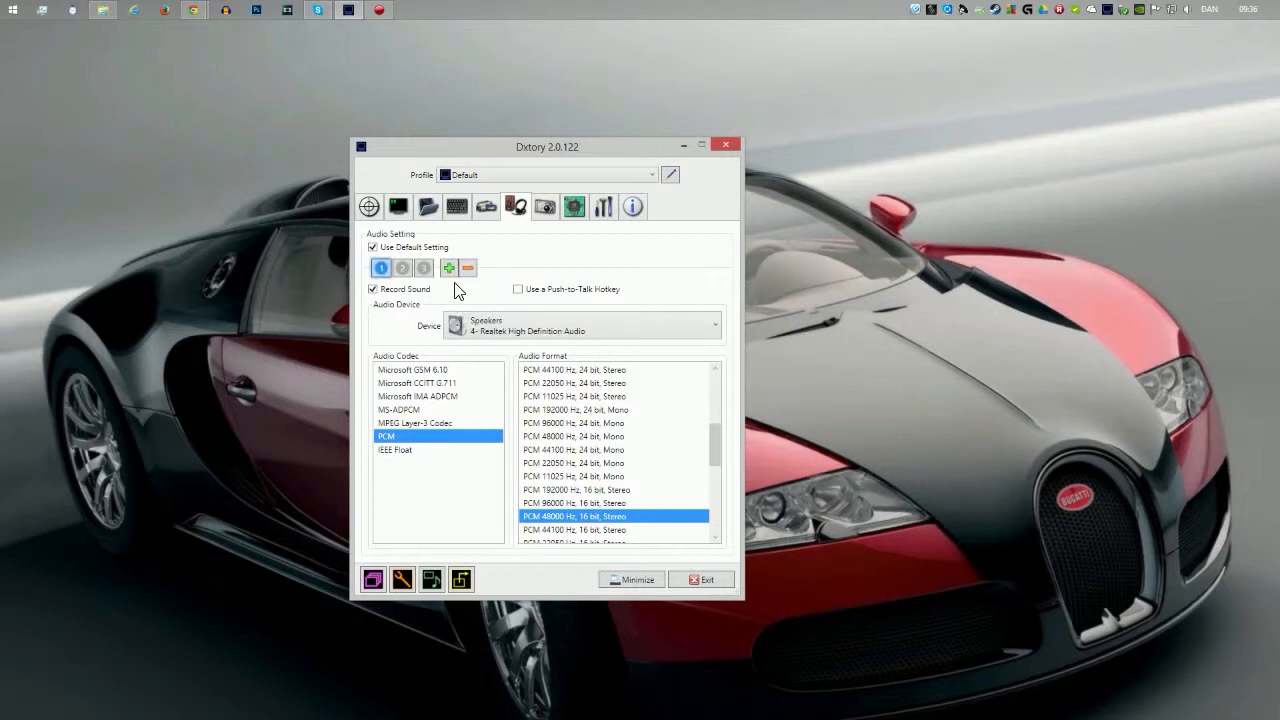
# Add a fourth audio stream and set its device to Speakers 3- Razer Banshee
pyautogui.click(449, 269)
pyautogui.click(445, 268)
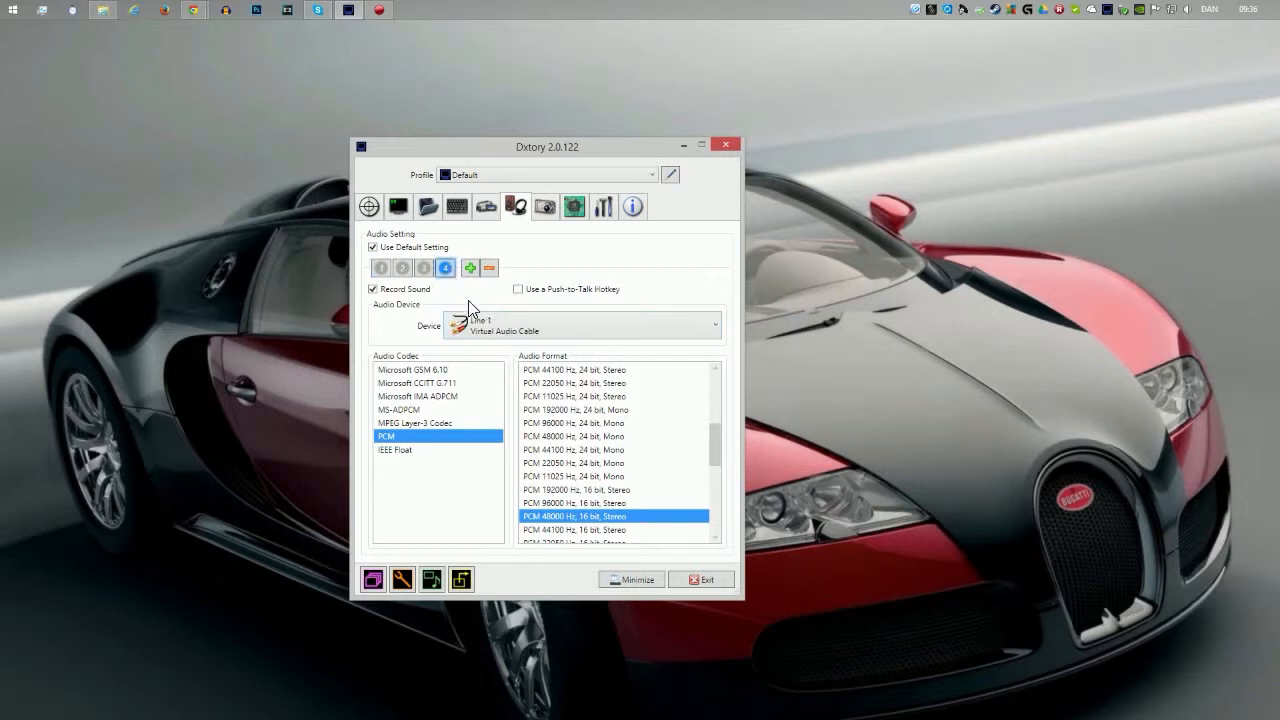
pyautogui.click(480, 322)
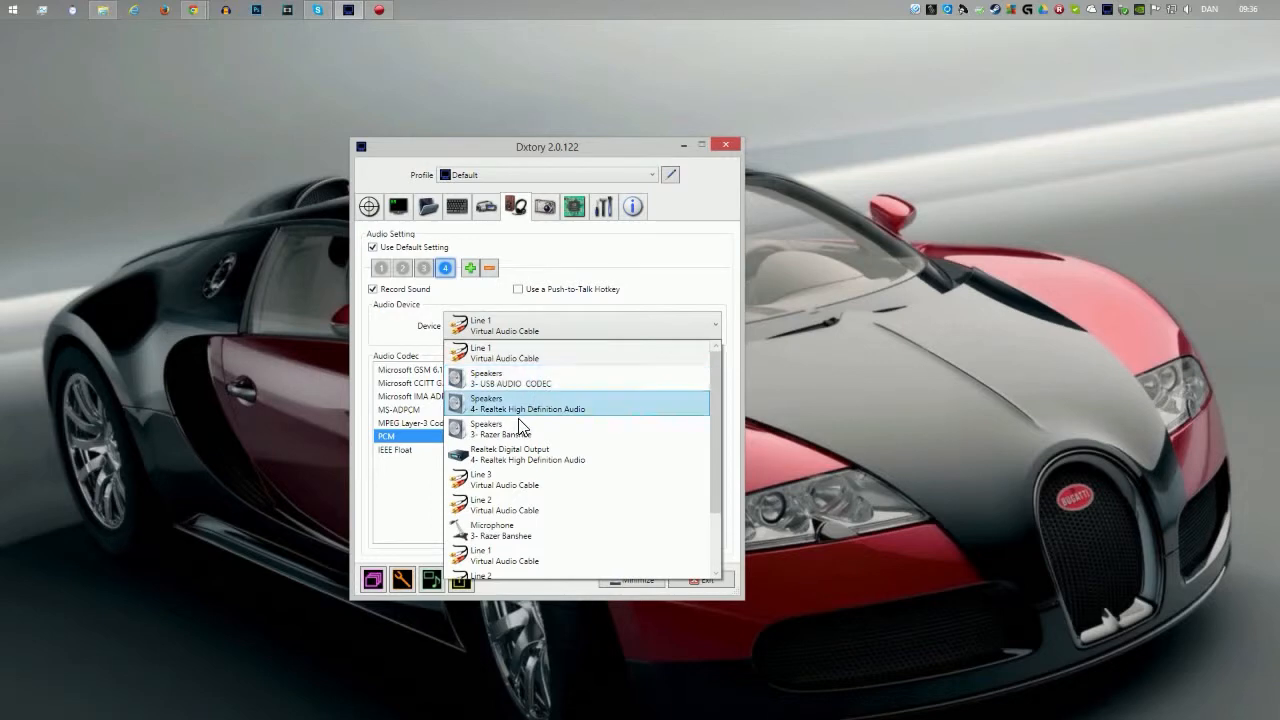
pyautogui.click(570, 429)
# Make the Razer Banshee speakers the default playback device in the Windows sound settings
pyautogui.rightClick(1188, 12)
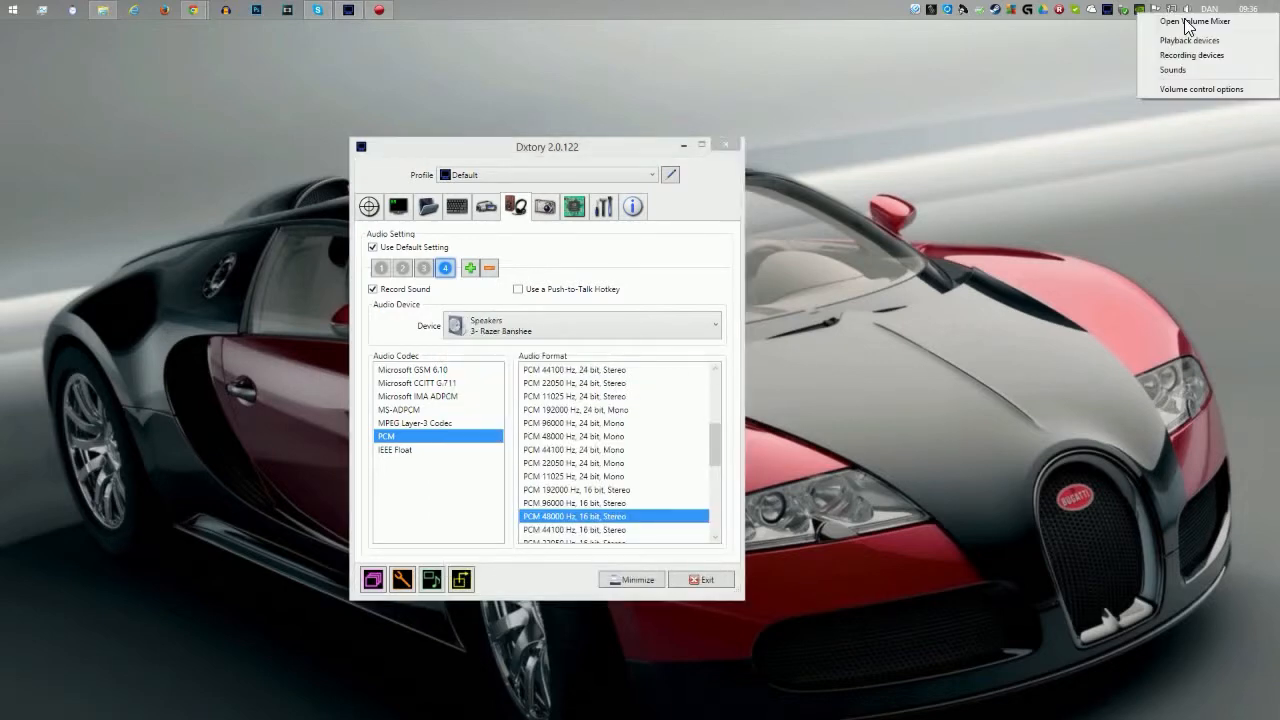
pyautogui.click(1215, 40)
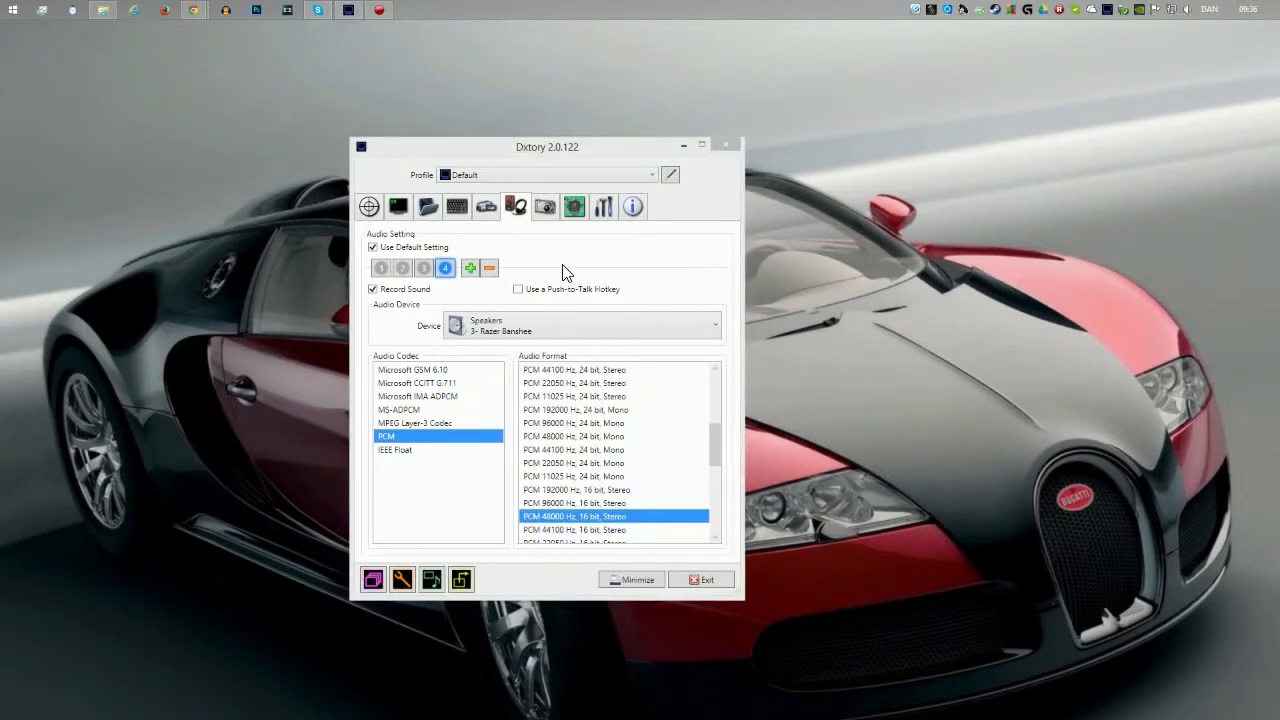
pyautogui.click(195, 170)
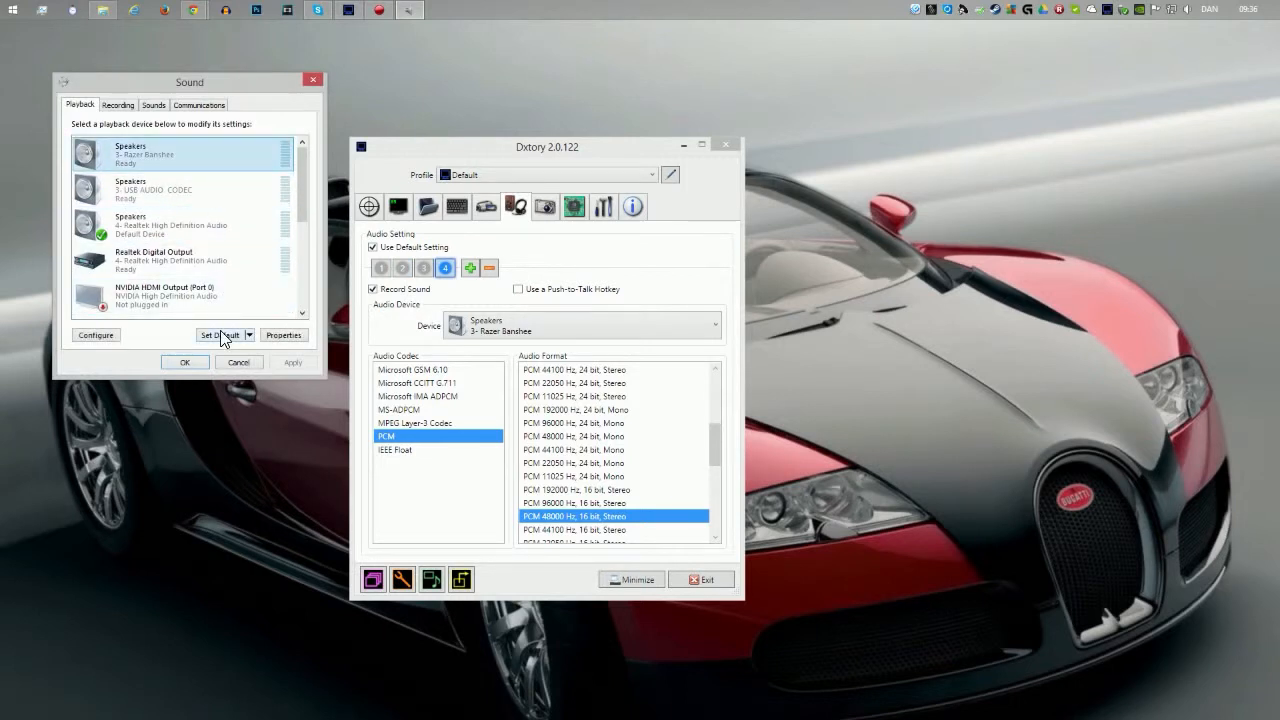
pyautogui.click(220, 333)
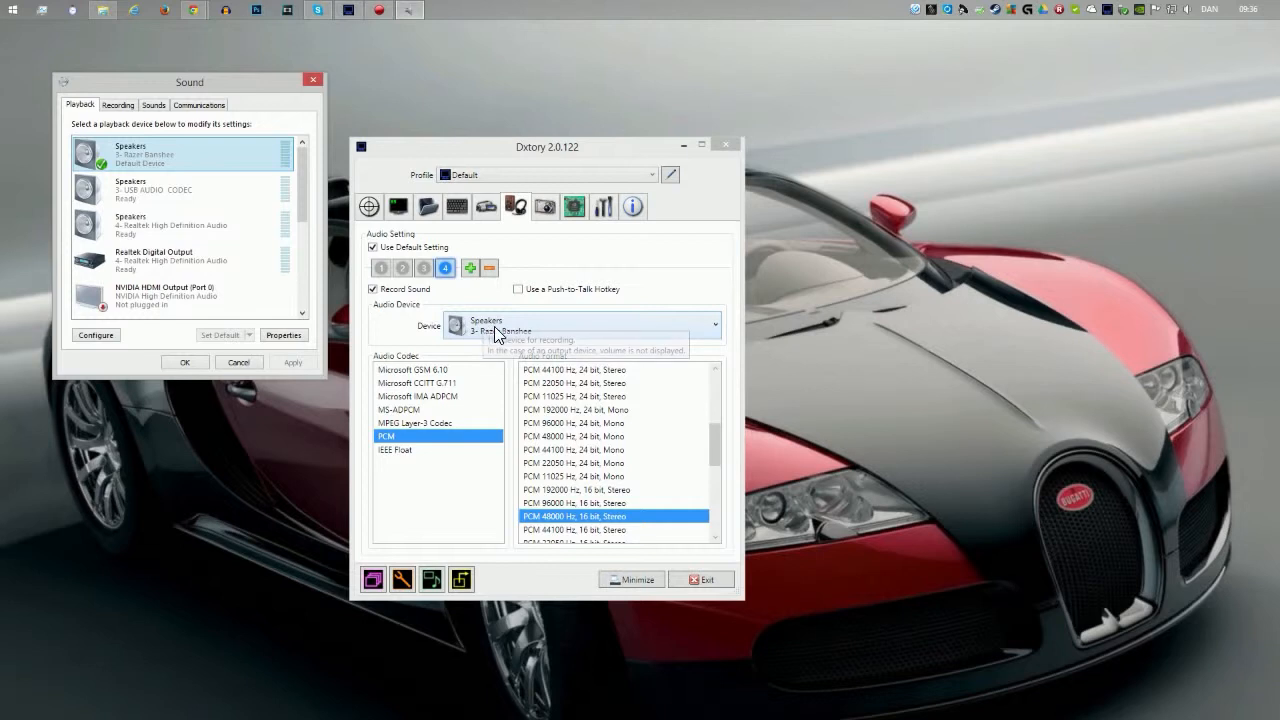
# Add a fifth audio stream with Microphone 3- Razer Banshee as its device, and close the Windows sound settings
pyautogui.click(468, 268)
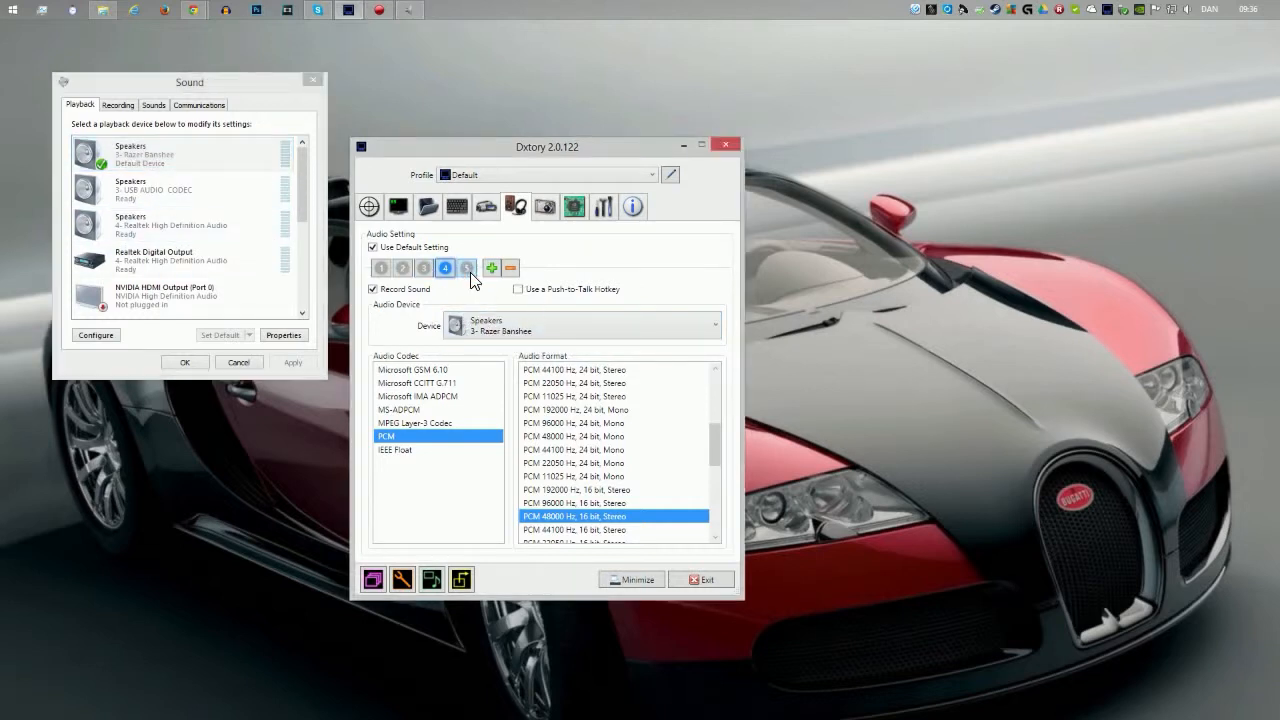
pyautogui.click(468, 268)
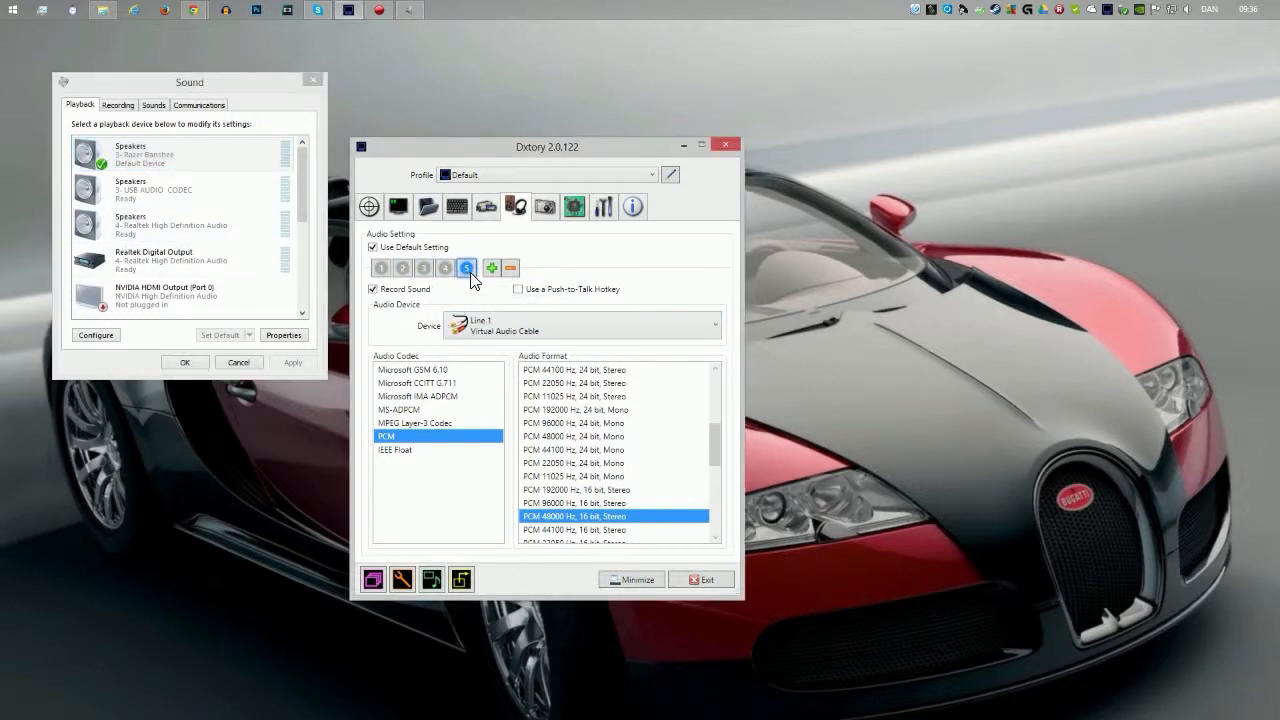
pyautogui.click(312, 80)
pyautogui.click(545, 325)
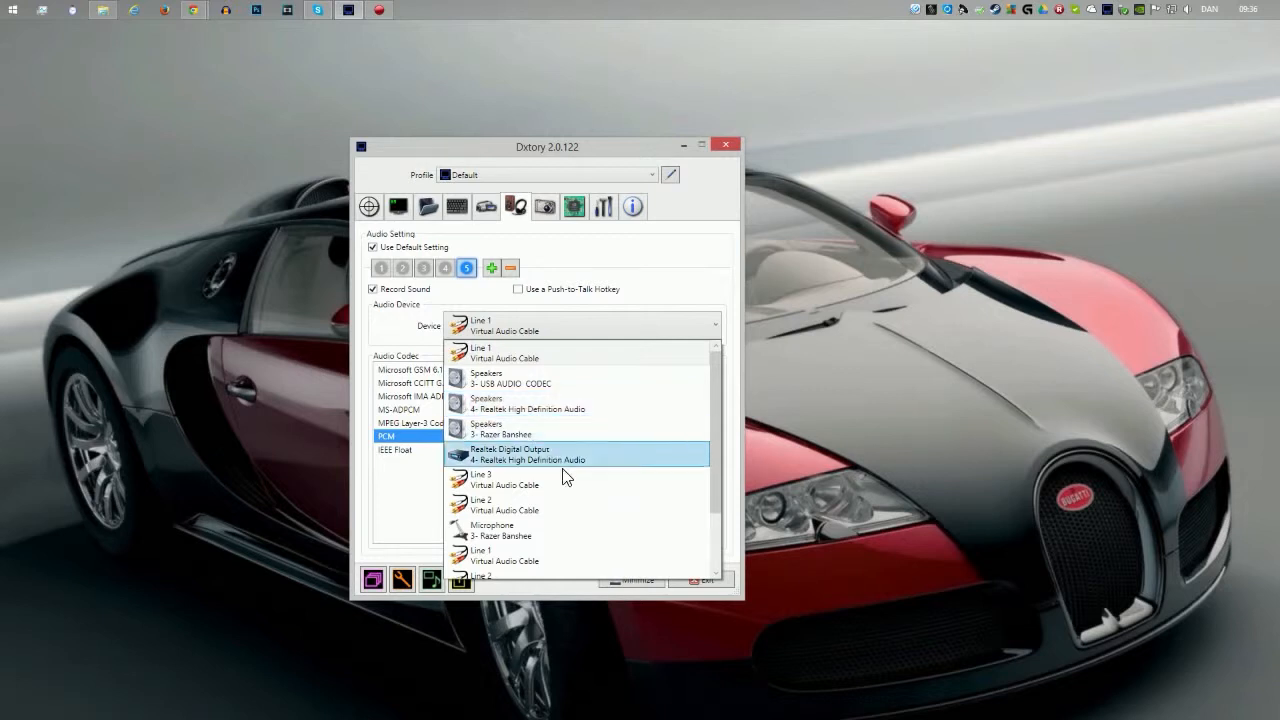
pyautogui.click(537, 535)
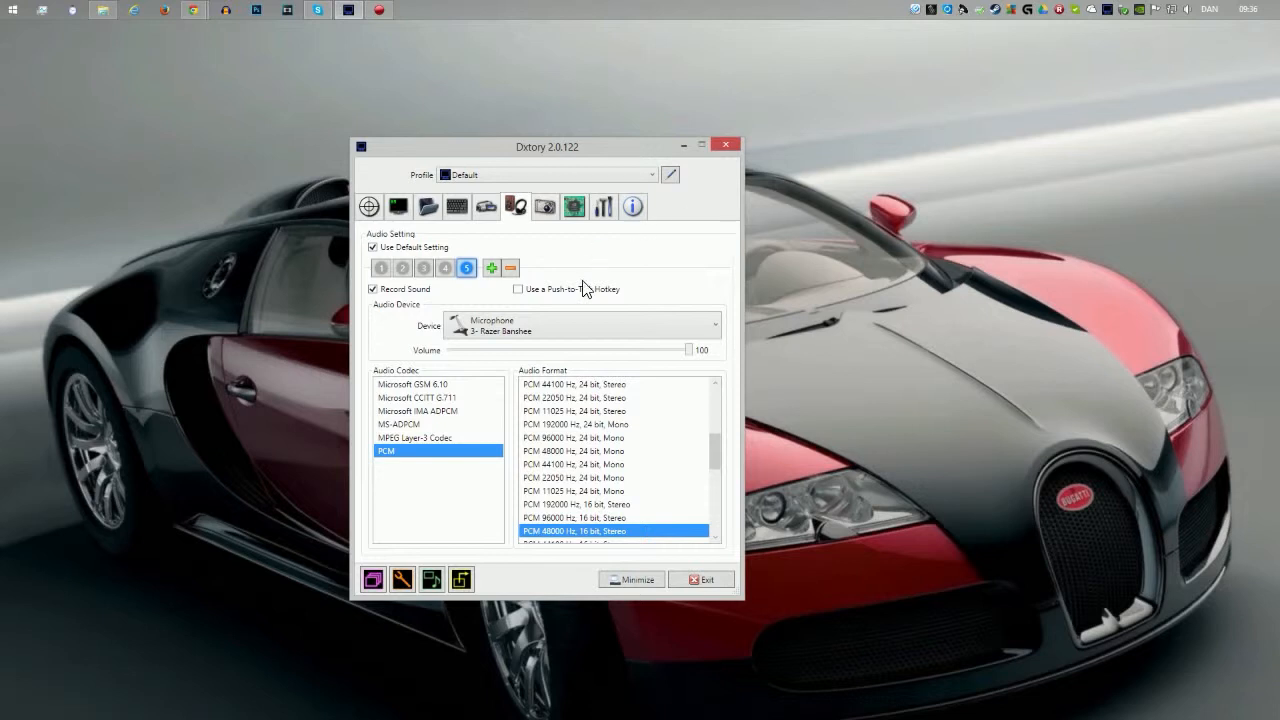
# Check the USB AUDIO CODEC line and the Razer Banshee microphone among the Windows recording devices, and close the sound settings
pyautogui.rightClick(1184, 10)
pyautogui.click(1190, 54)
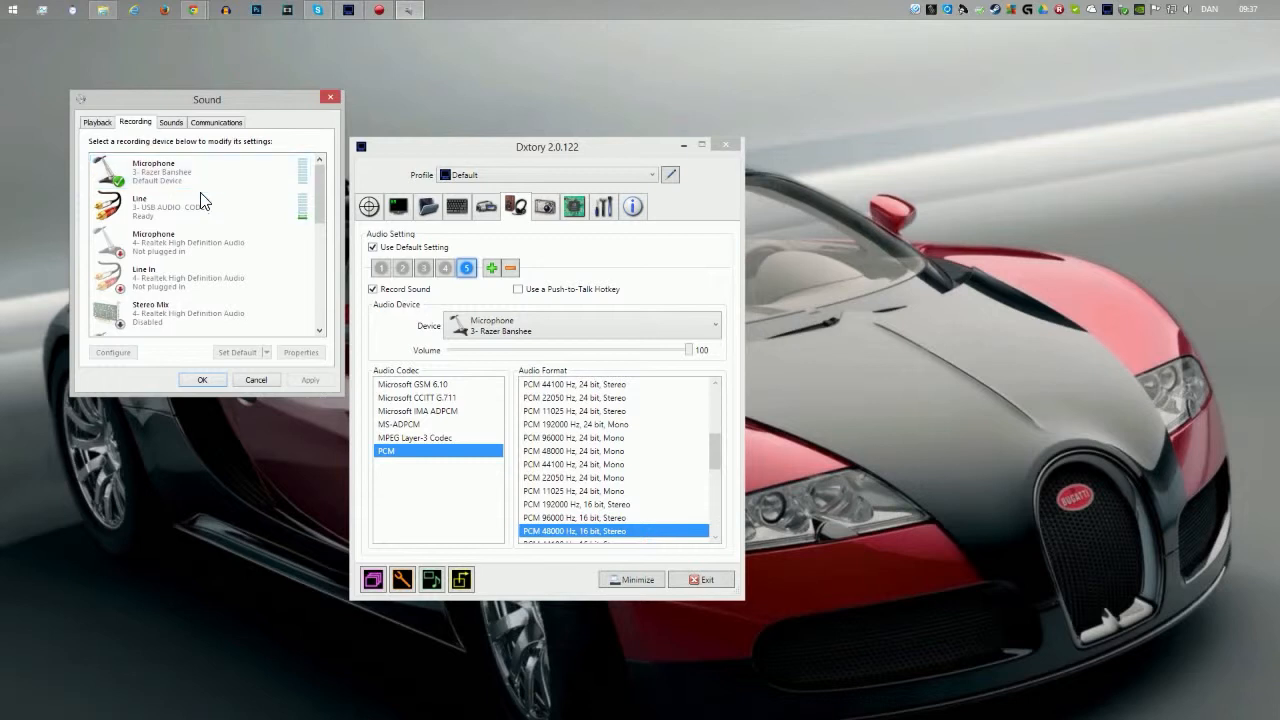
pyautogui.click(198, 196)
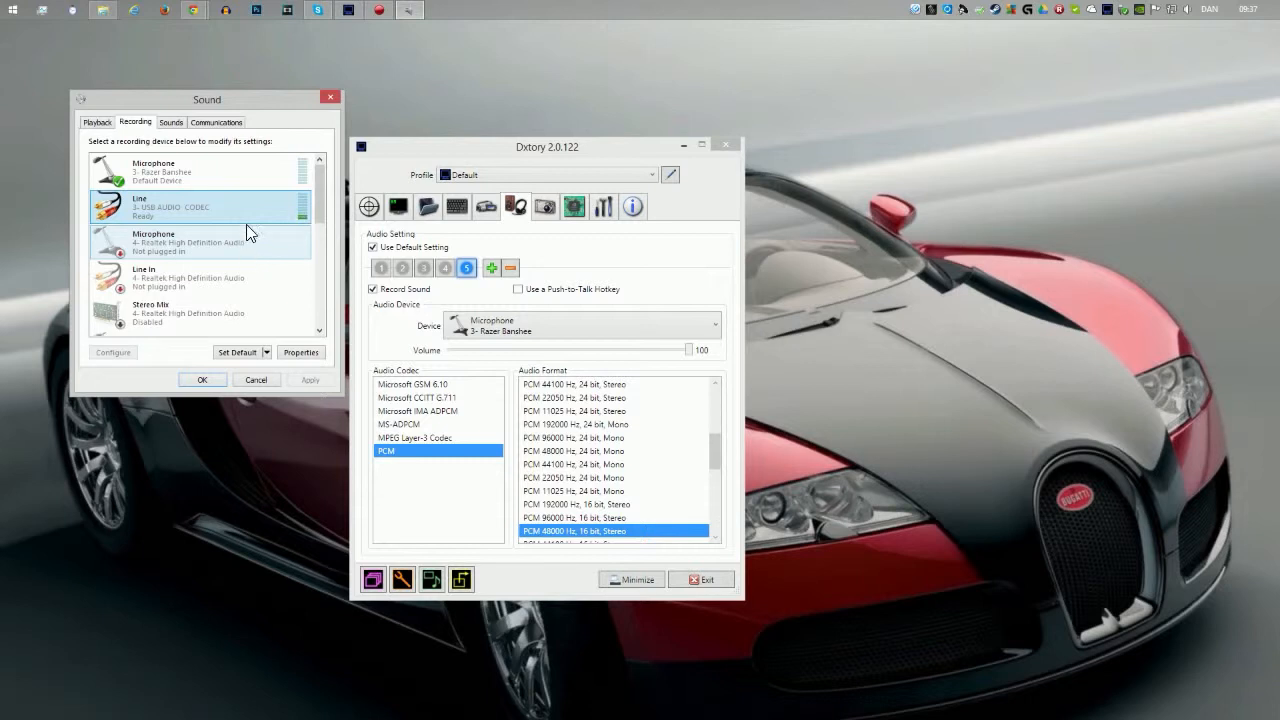
pyautogui.click(219, 177)
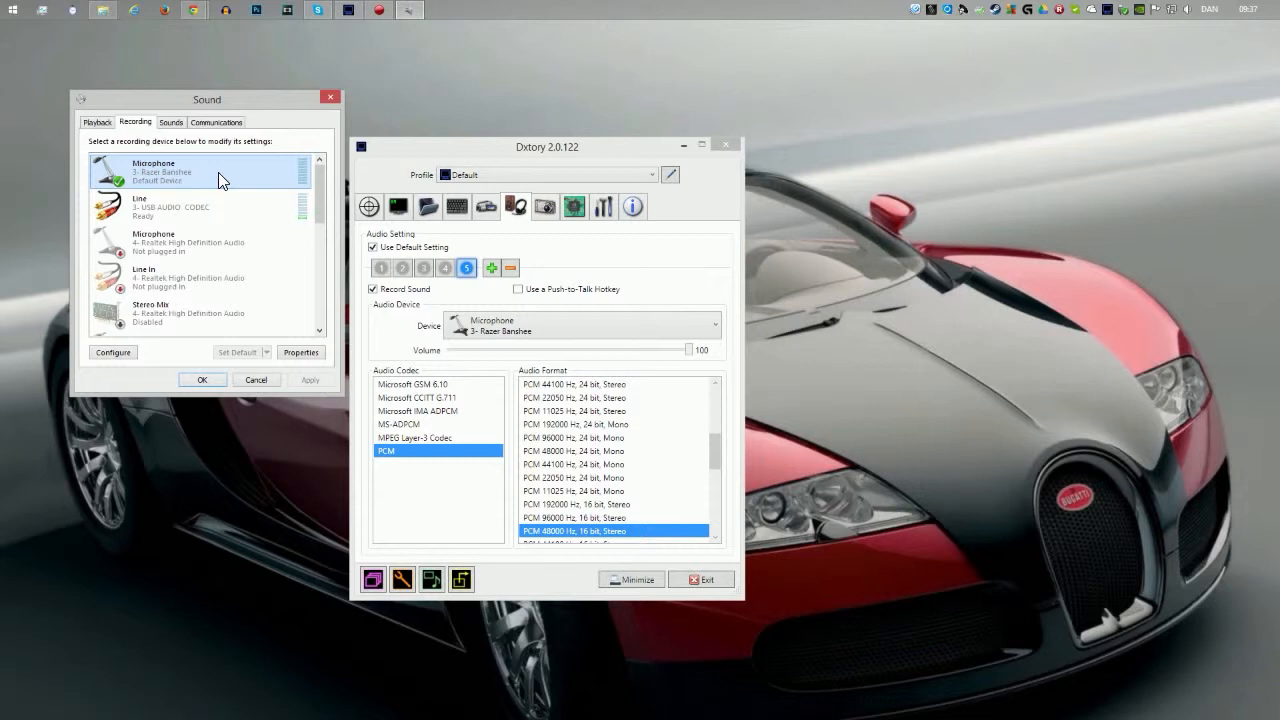
pyautogui.click(330, 98)
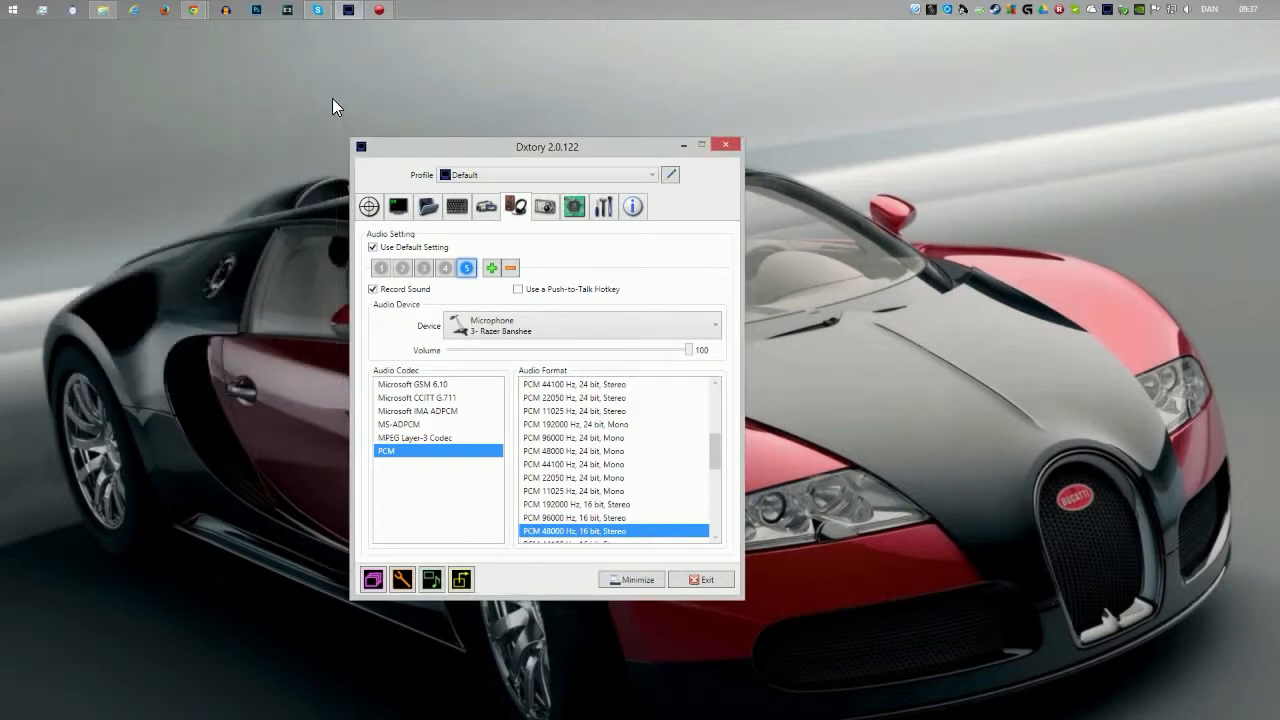
# Examine the screenshot, advanced, global and information pages, and recheck the audio, movie and hotkey settings
pyautogui.click(546, 218)
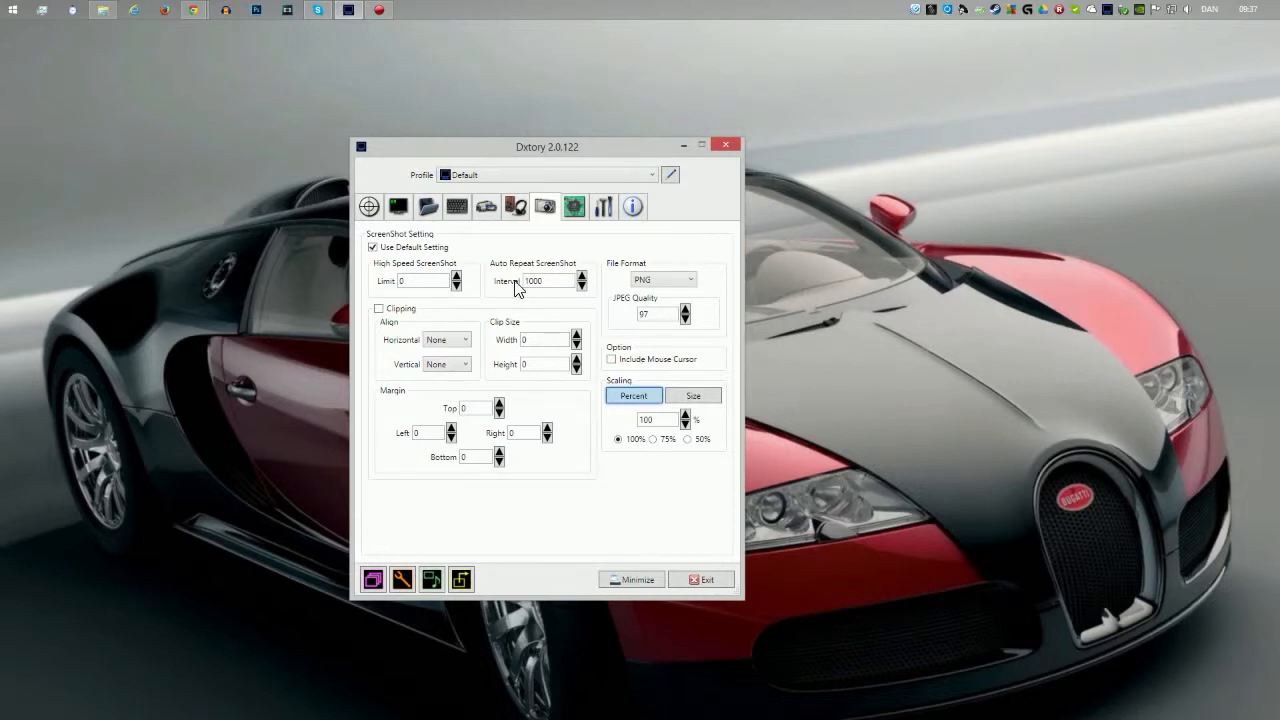
pyautogui.click(577, 205)
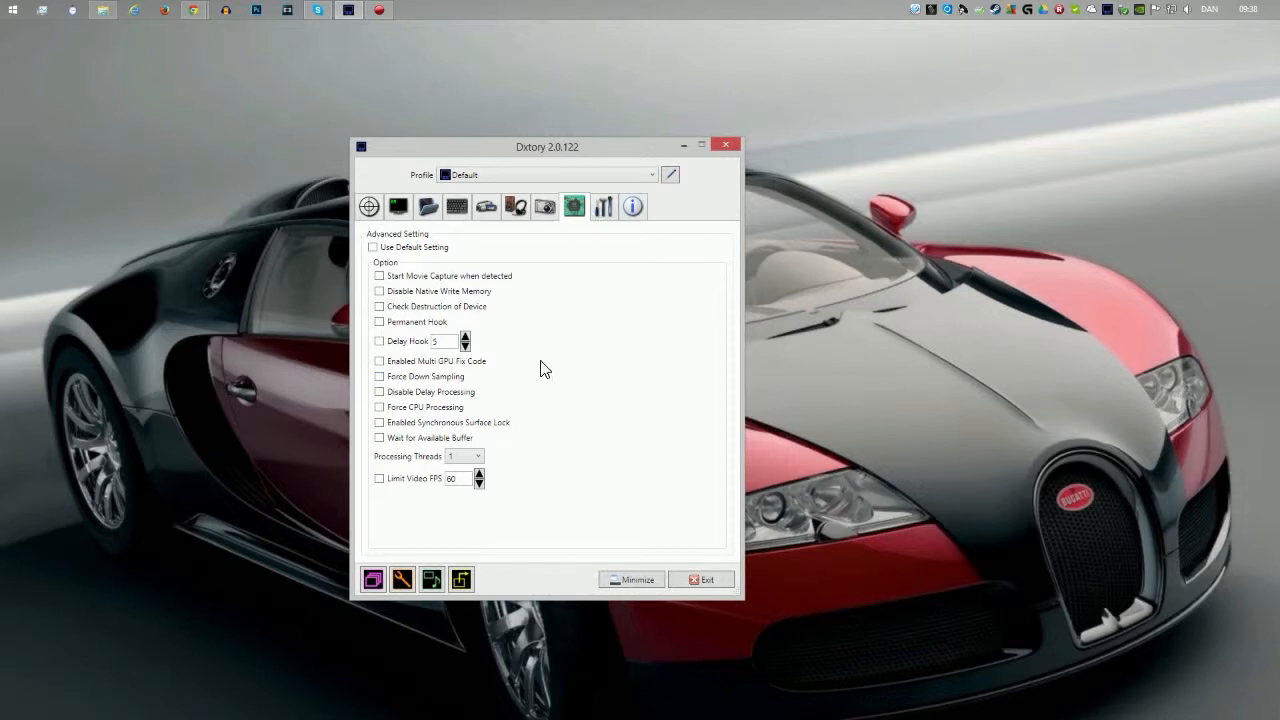
pyautogui.click(604, 212)
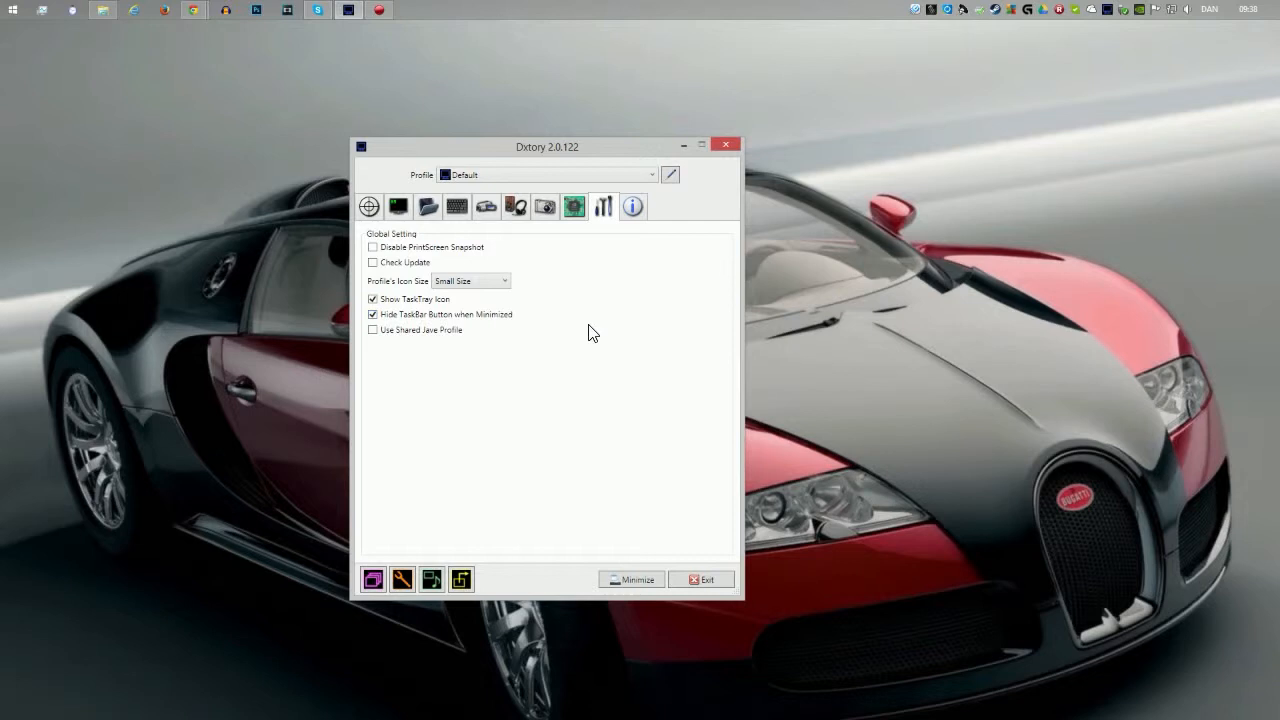
pyautogui.click(631, 212)
pyautogui.click(603, 214)
pyautogui.click(575, 205)
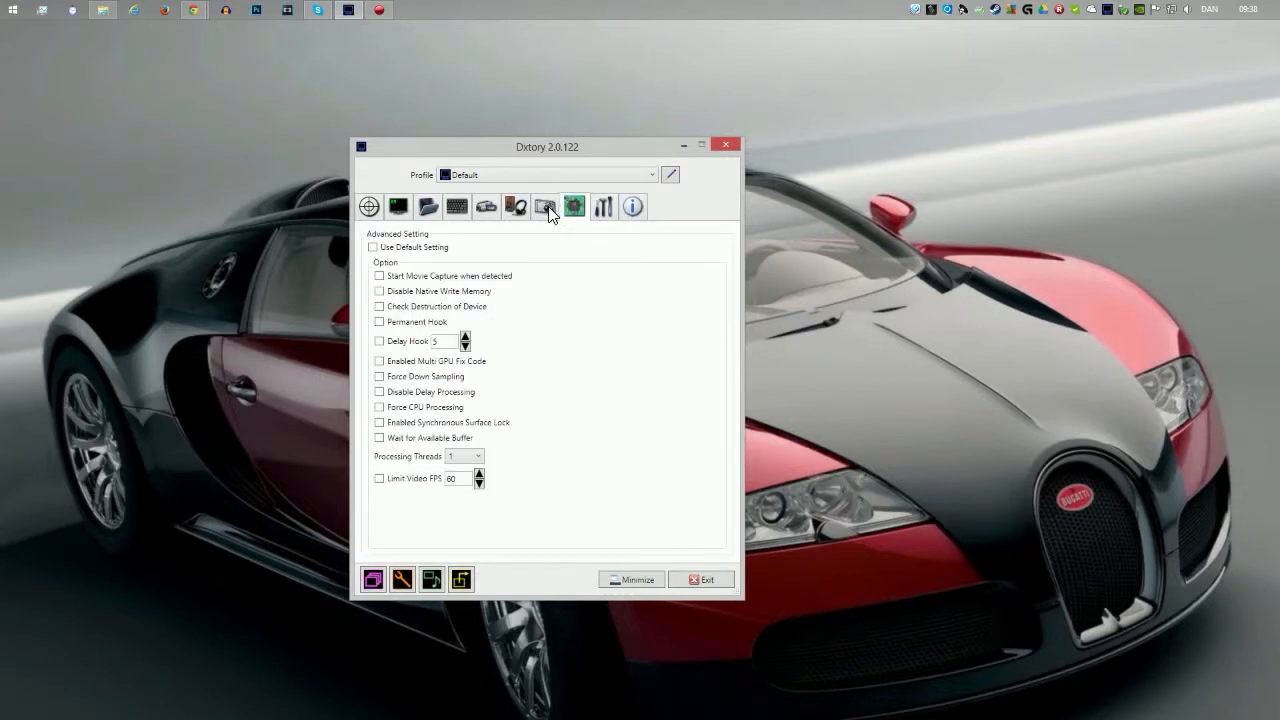
pyautogui.click(547, 210)
pyautogui.click(513, 212)
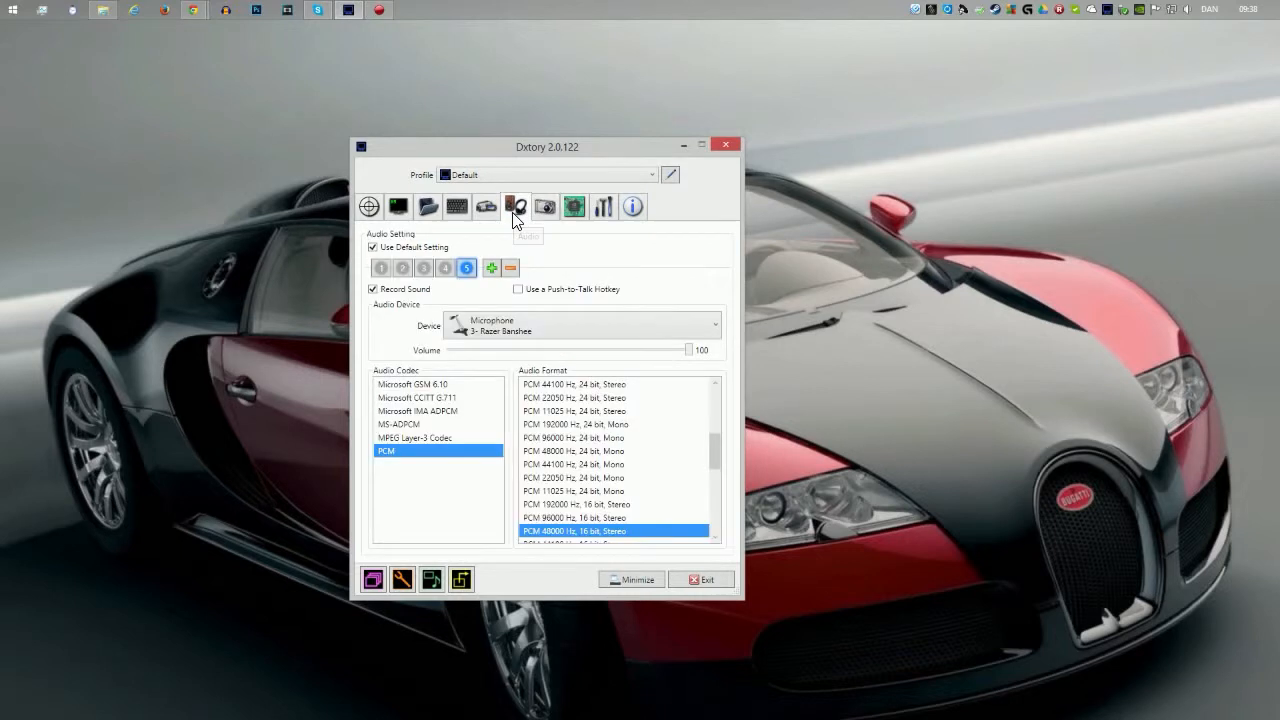
pyautogui.click(486, 208)
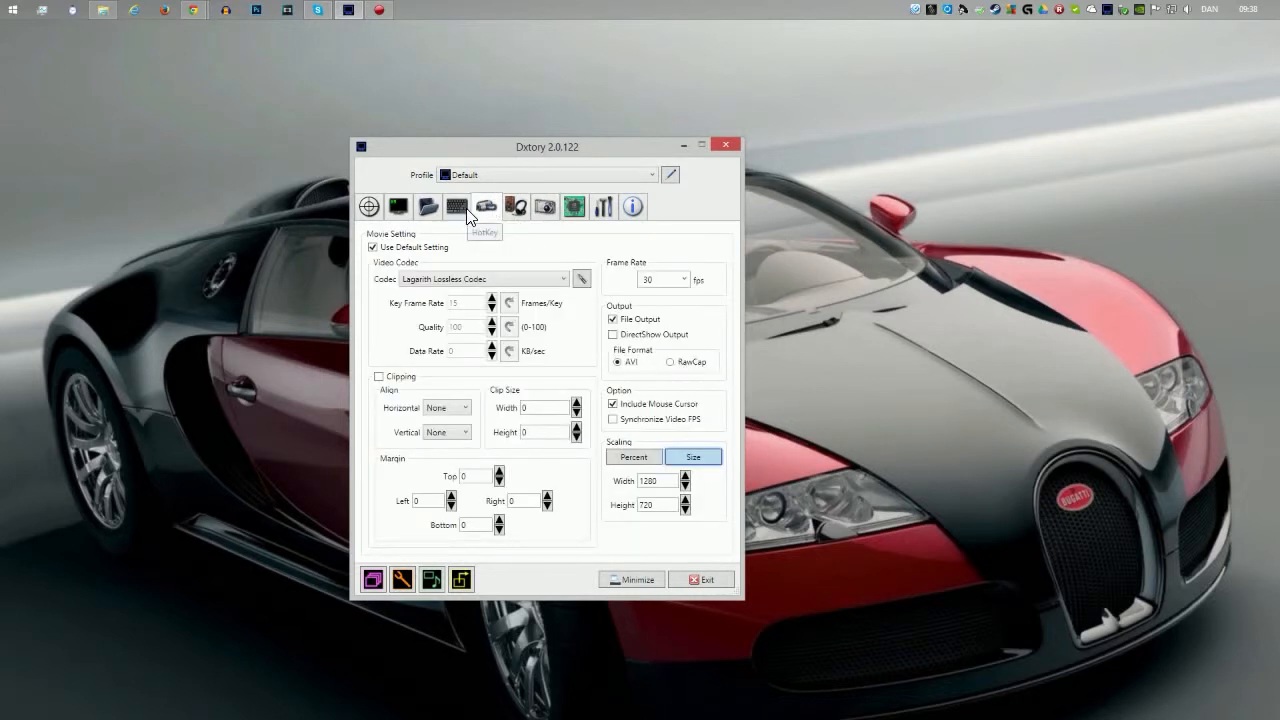
pyautogui.click(465, 210)
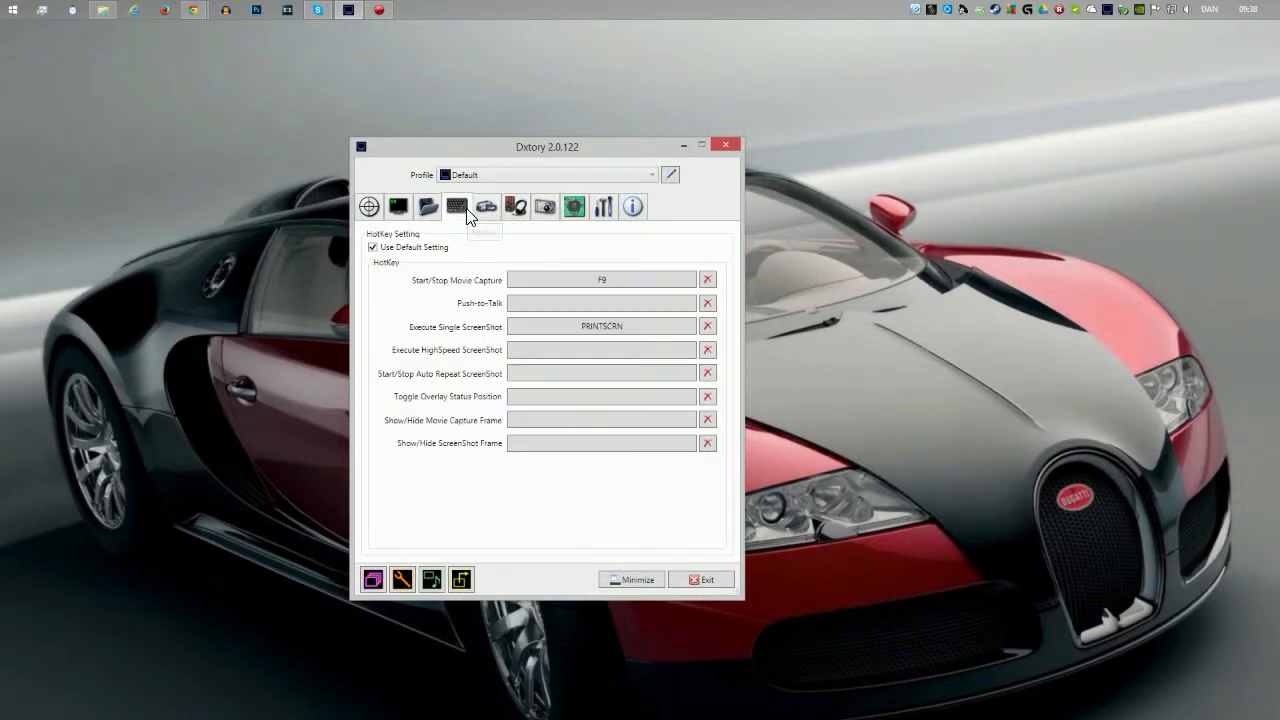
# Disable D:\temp as a movie save location and remove it from the folder list
pyautogui.click(425, 208)
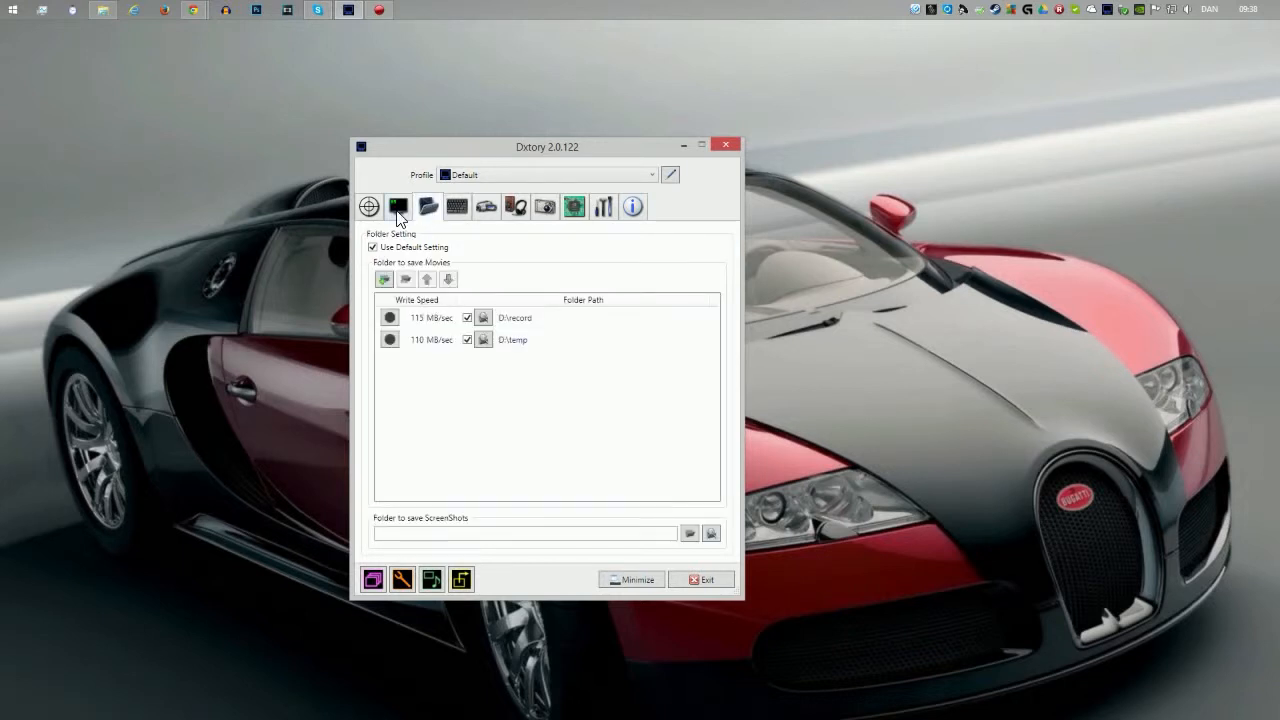
pyautogui.click(468, 340)
pyautogui.click(424, 345)
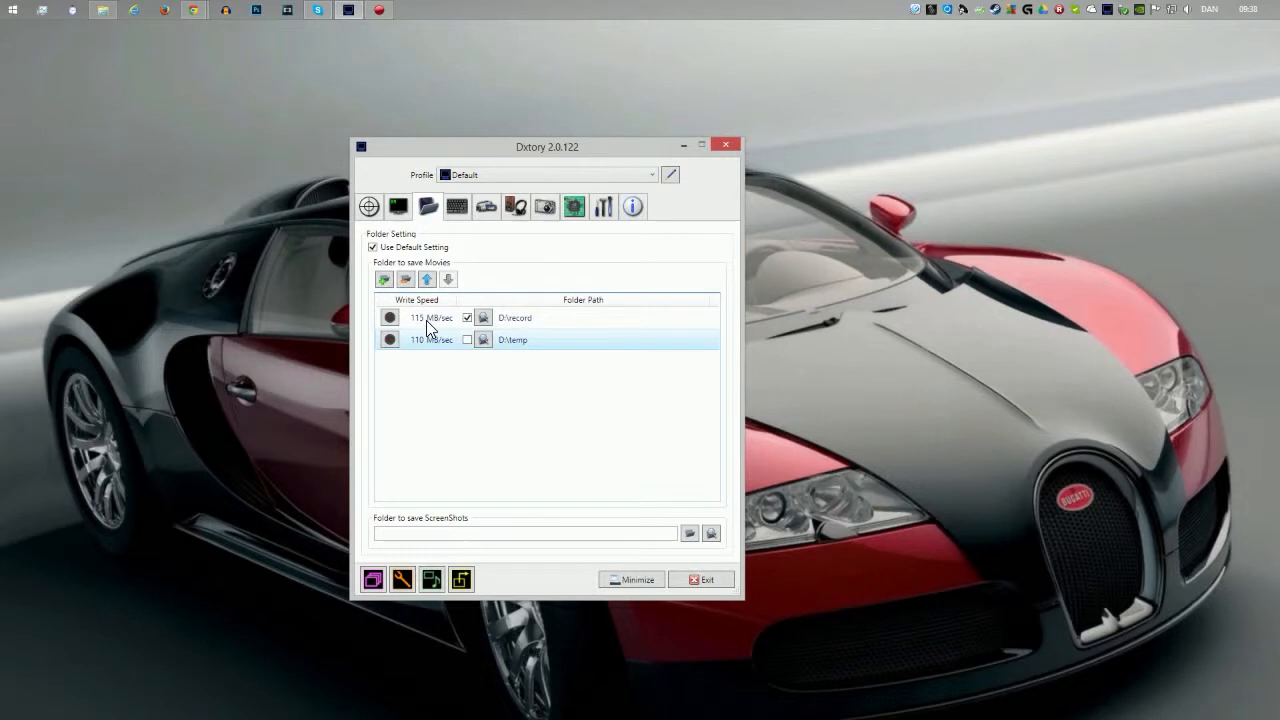
pyautogui.click(406, 280)
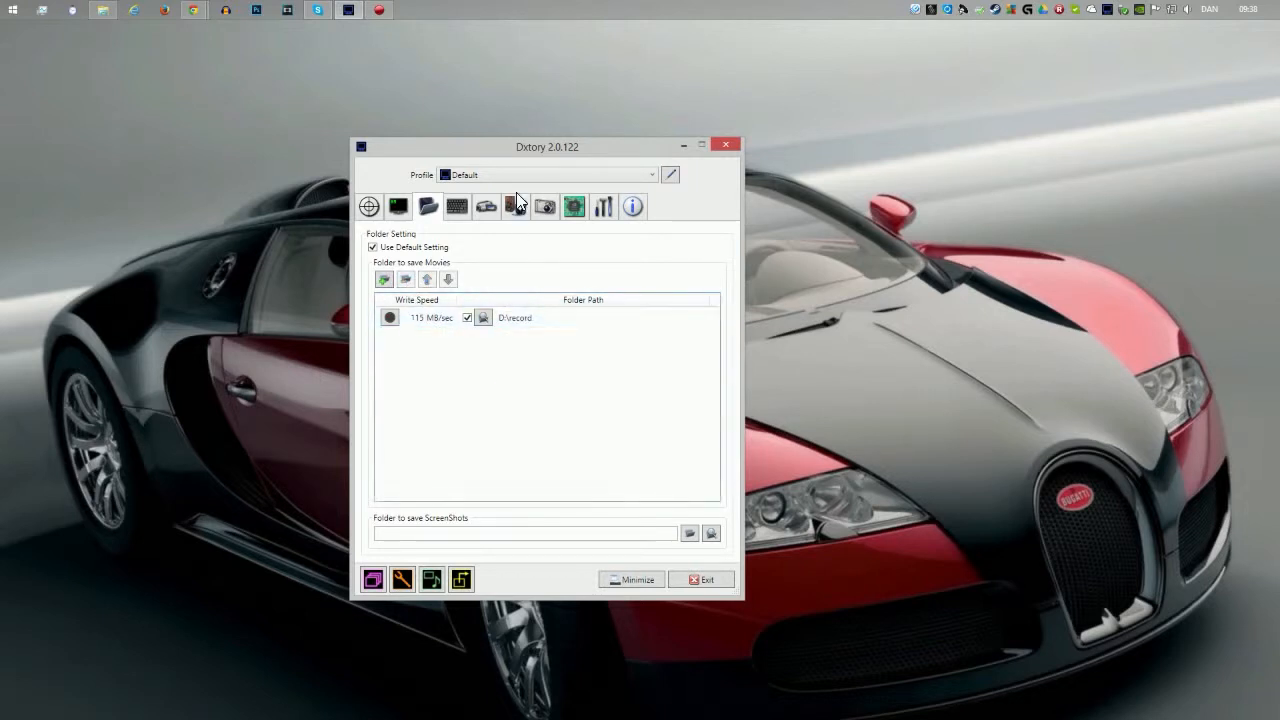
# Recheck the hotkey and movie settings and return to the audio settings
pyautogui.click(465, 207)
pyautogui.click(486, 208)
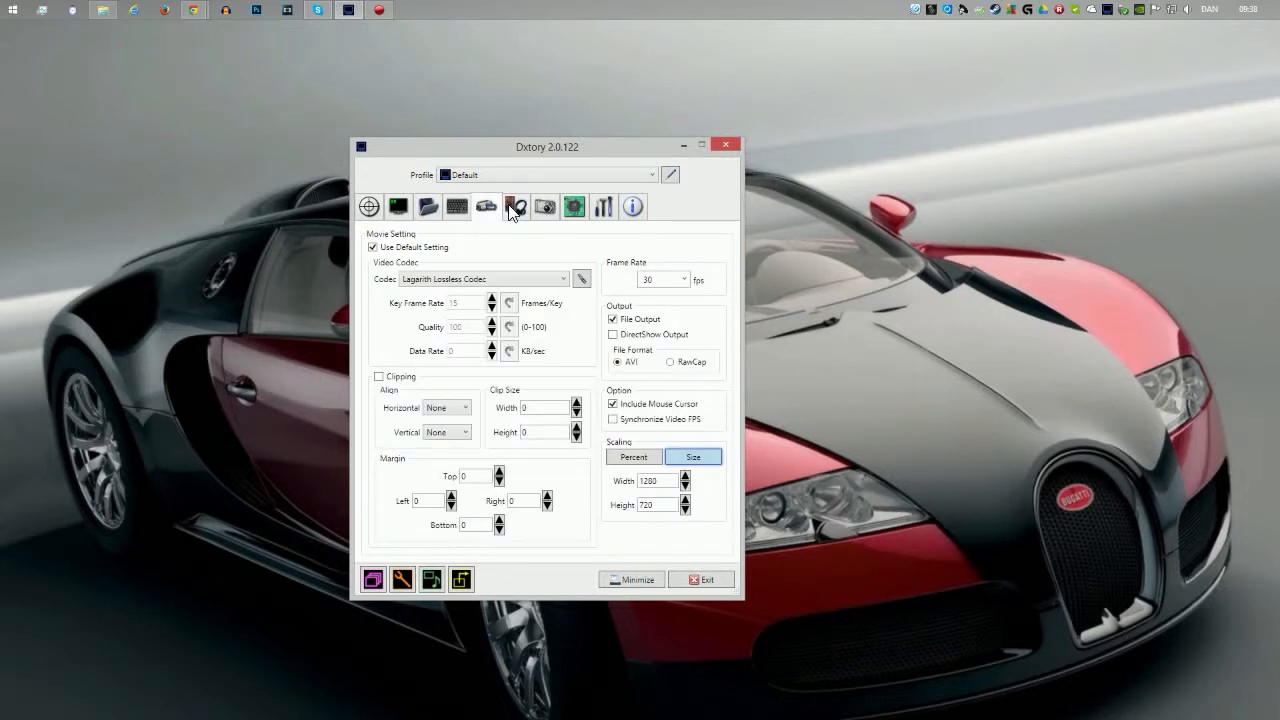
pyautogui.click(513, 207)
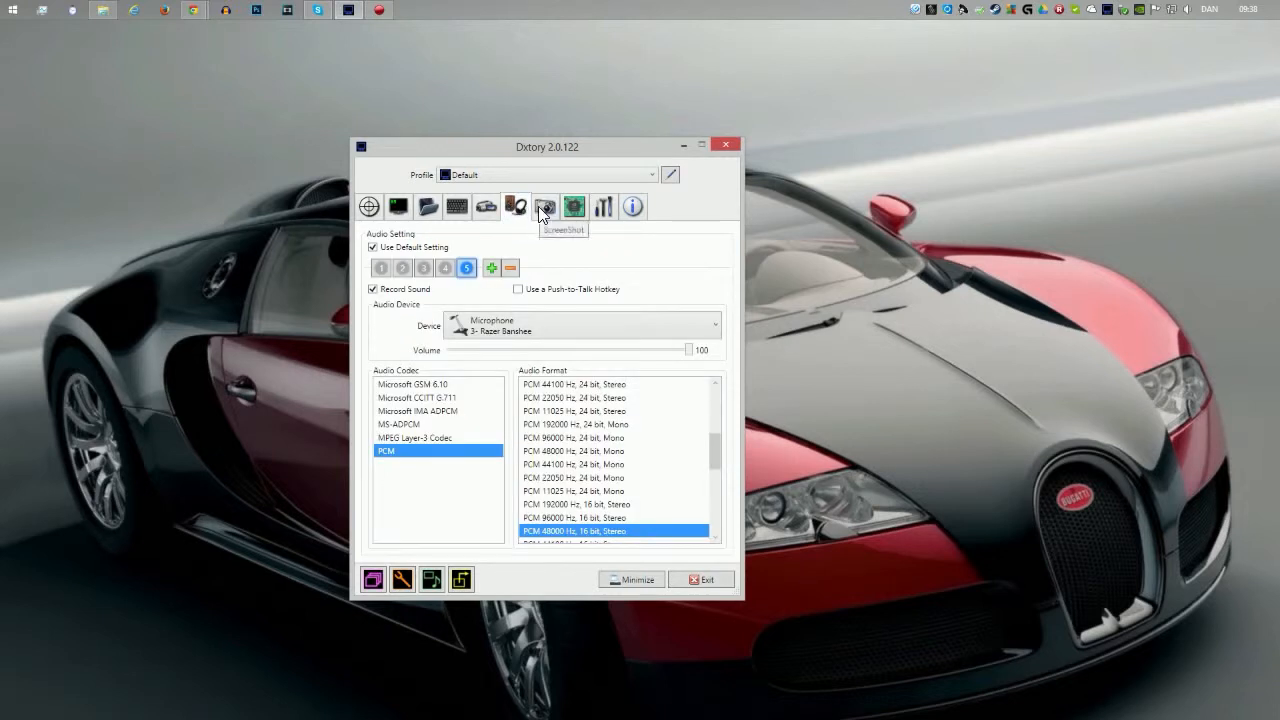
# Review the screenshot, advanced, audio and hotkey settings, and shift the settings window slightly sideways
pyautogui.click(540, 207)
pyautogui.click(571, 209)
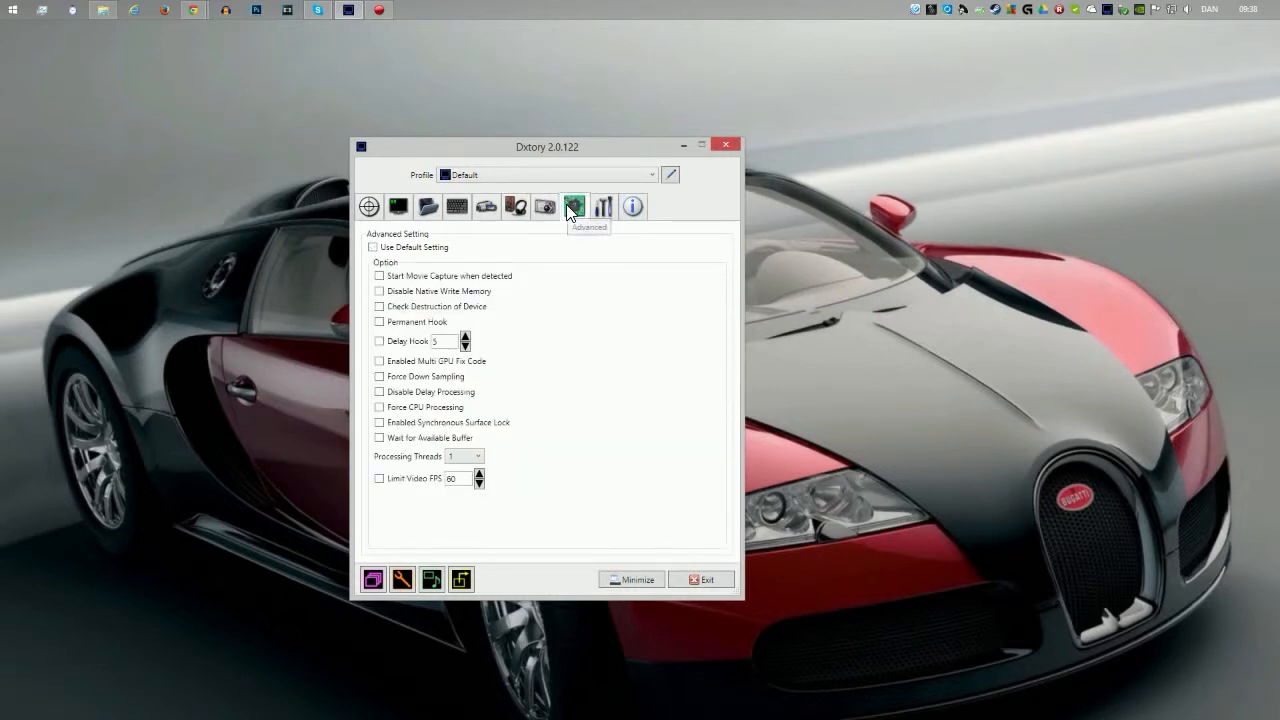
pyautogui.click(516, 211)
pyautogui.click(457, 207)
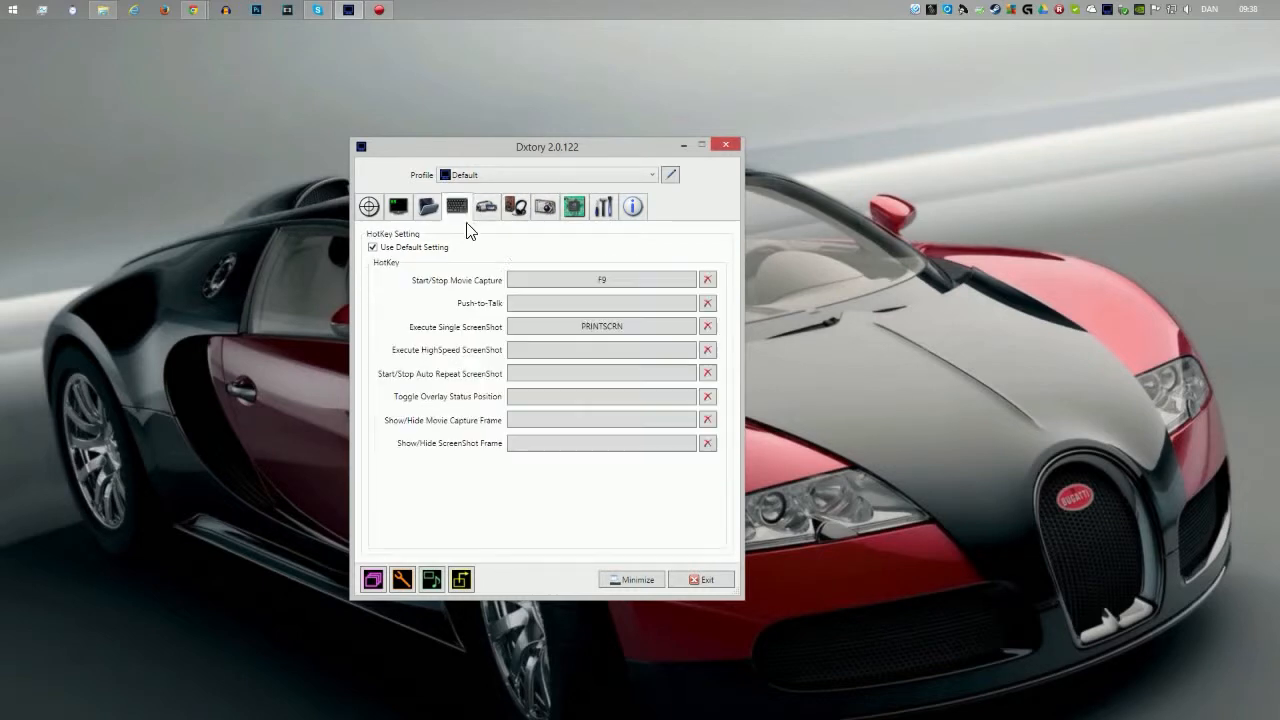
pyautogui.moveTo(506, 147); pyautogui.dragTo(537, 145)
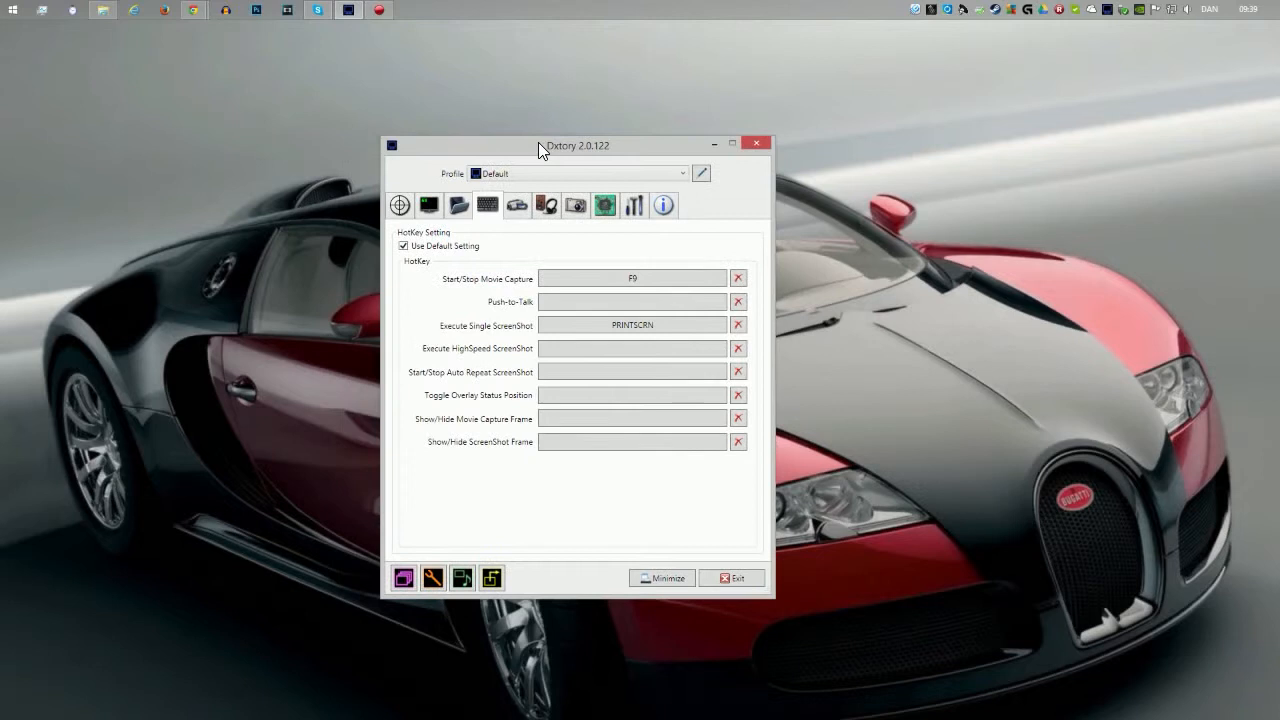
# Recheck the movie save folder, hotkey, audio and screenshot settings, ending on the movie settings to examine the video codec
pyautogui.click(459, 205)
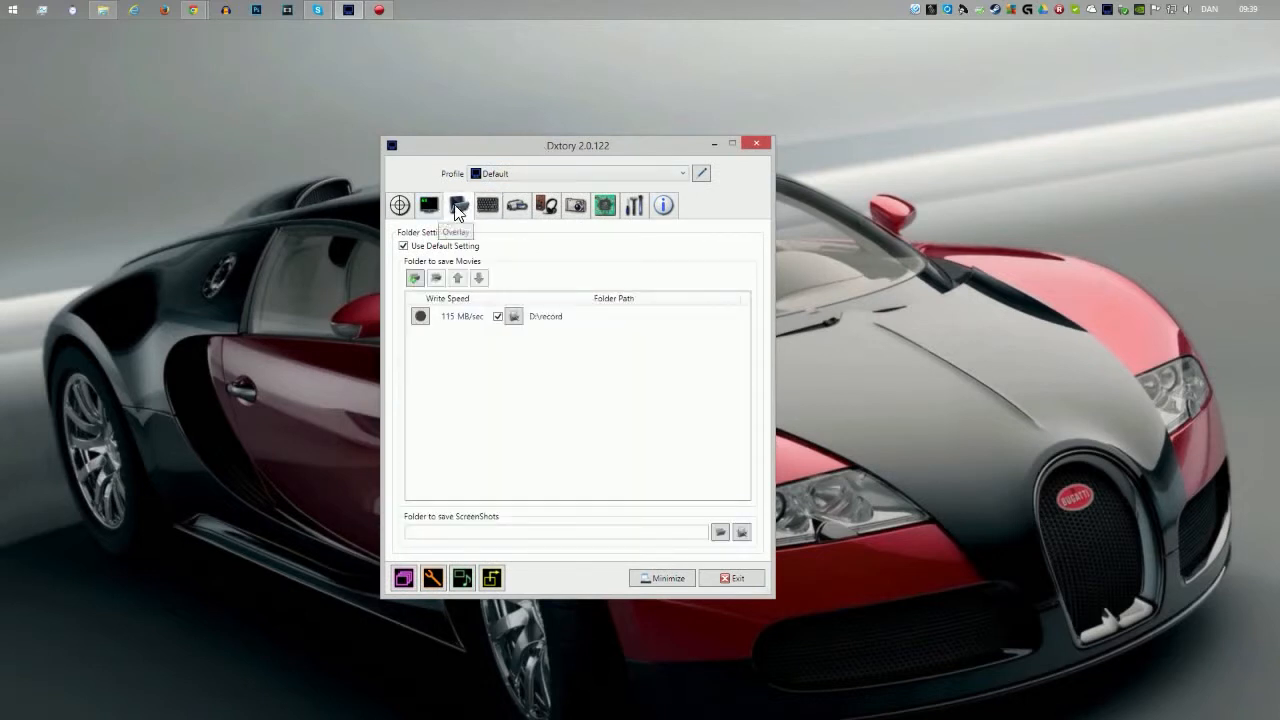
pyautogui.click(487, 205)
pyautogui.click(516, 205)
pyautogui.click(546, 204)
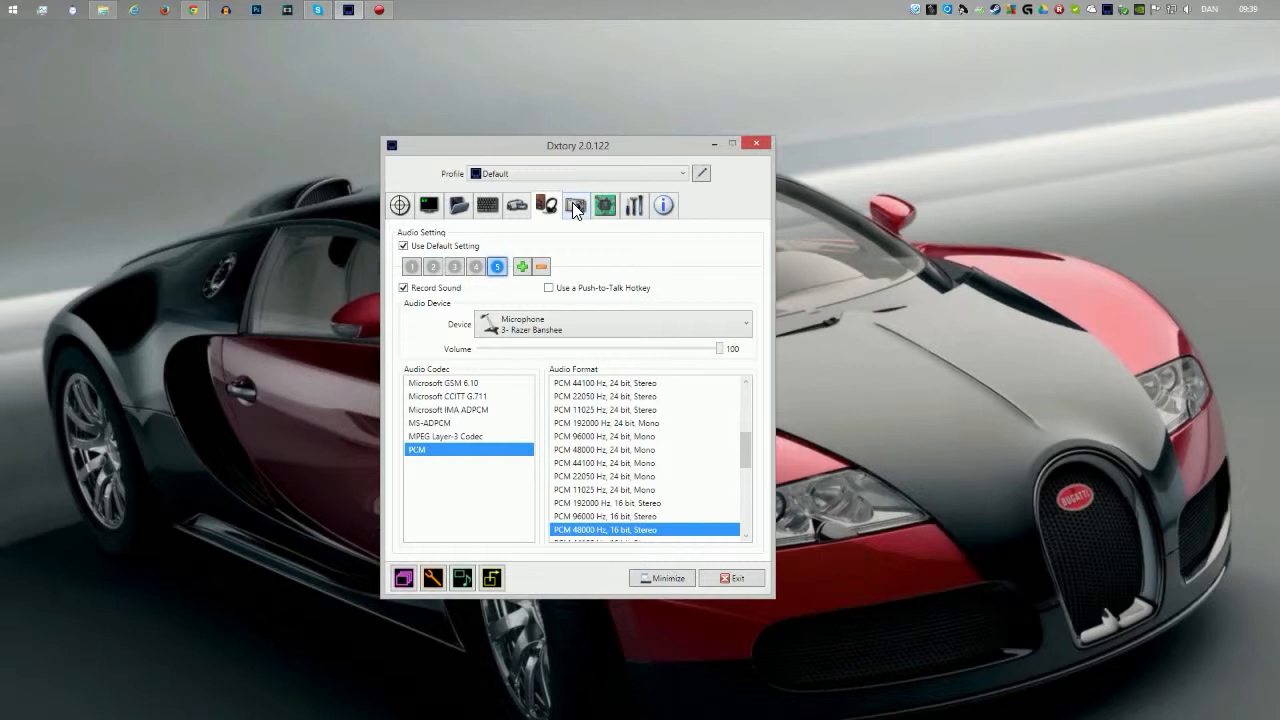
pyautogui.click(575, 207)
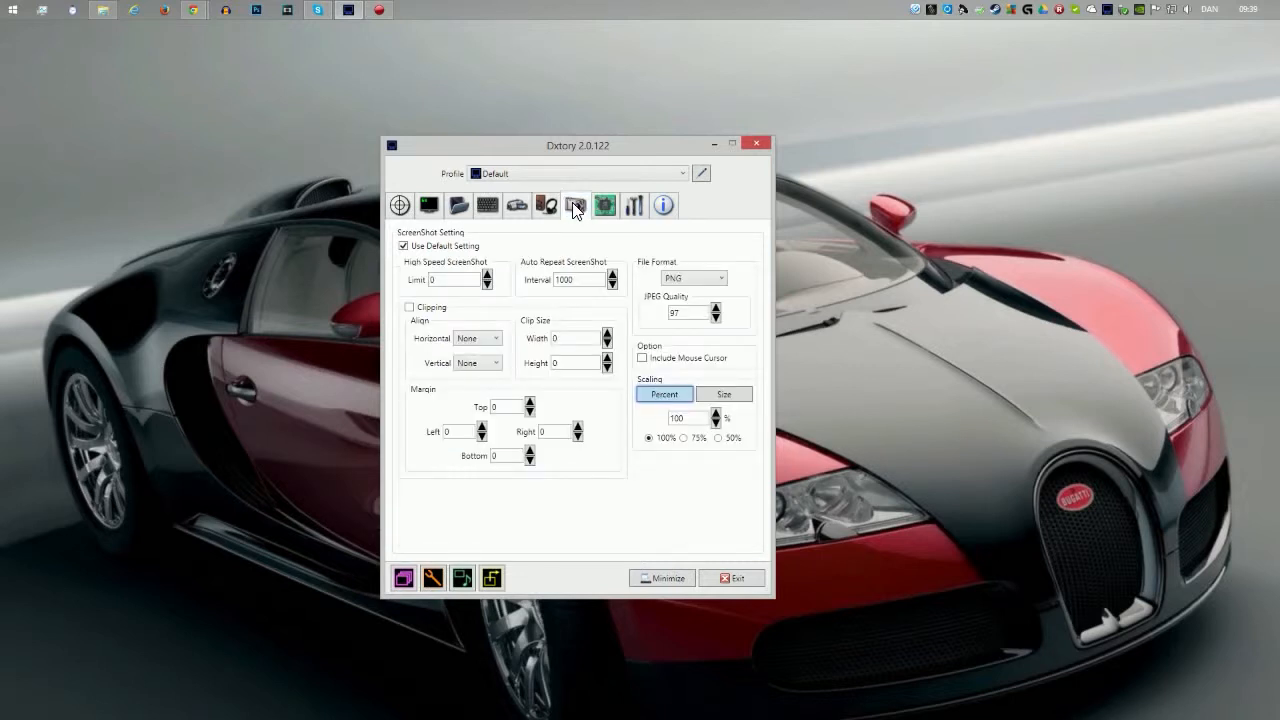
pyautogui.click(459, 207)
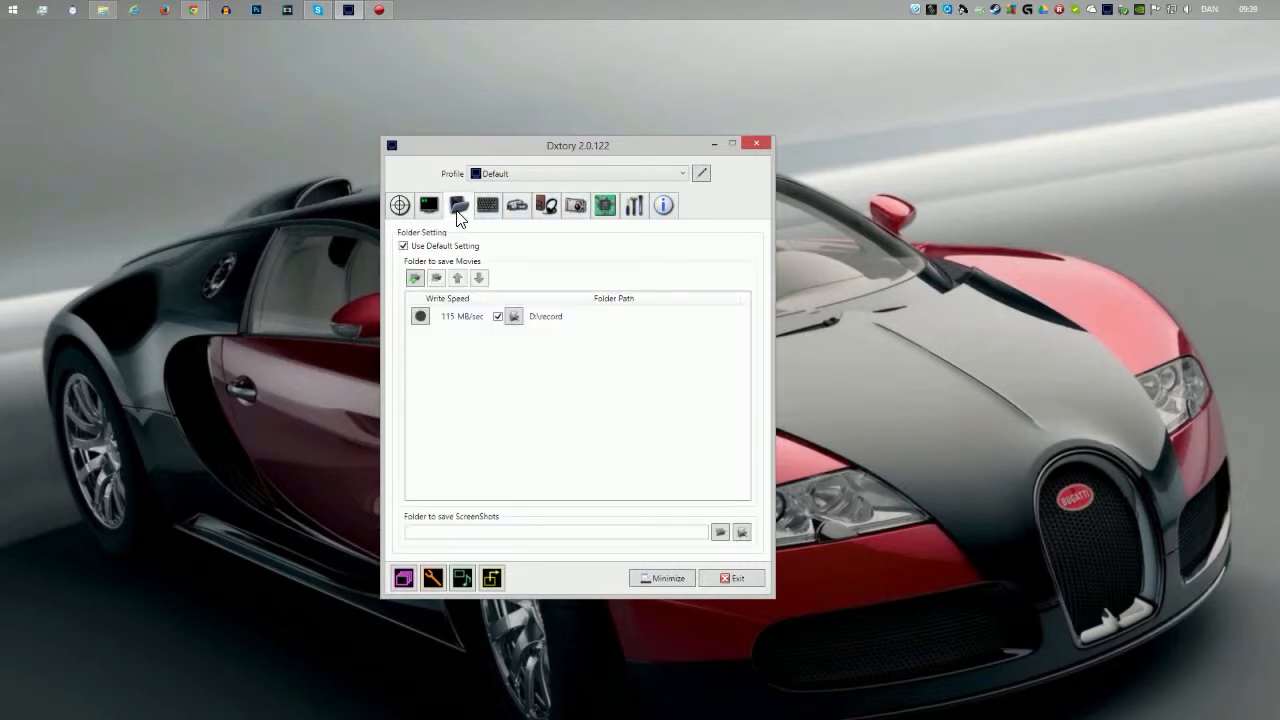
pyautogui.click(515, 207)
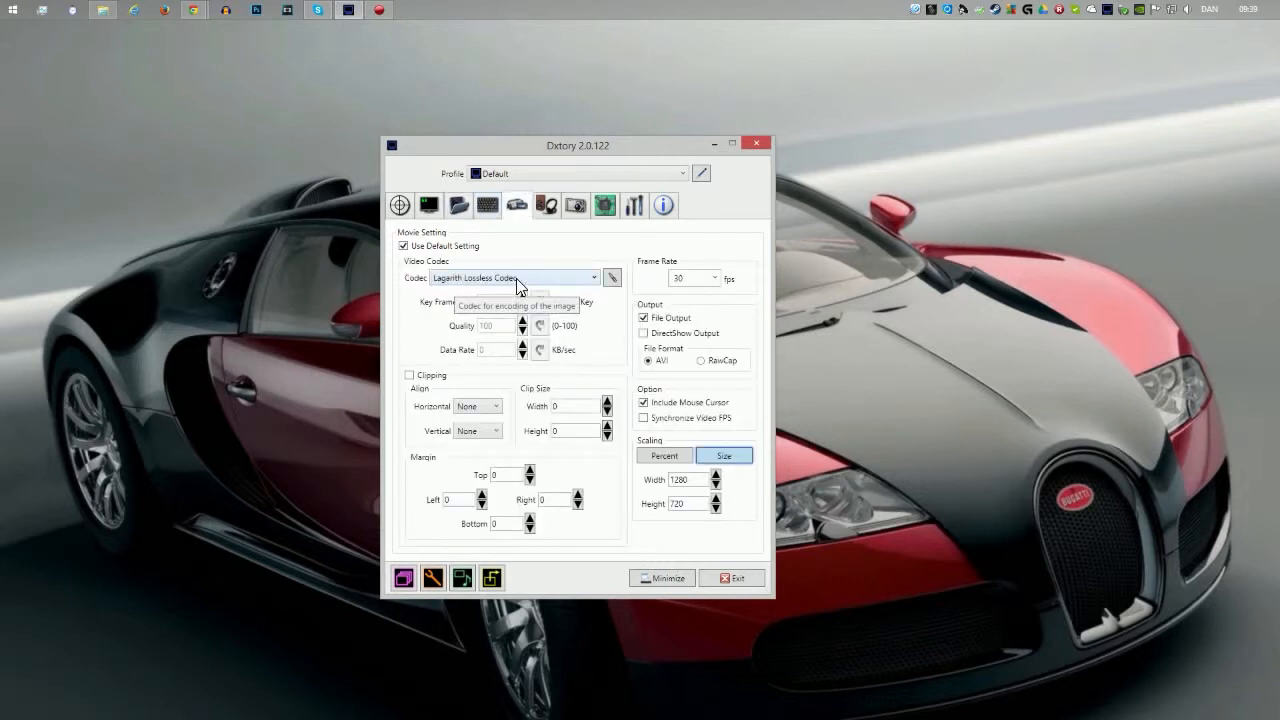